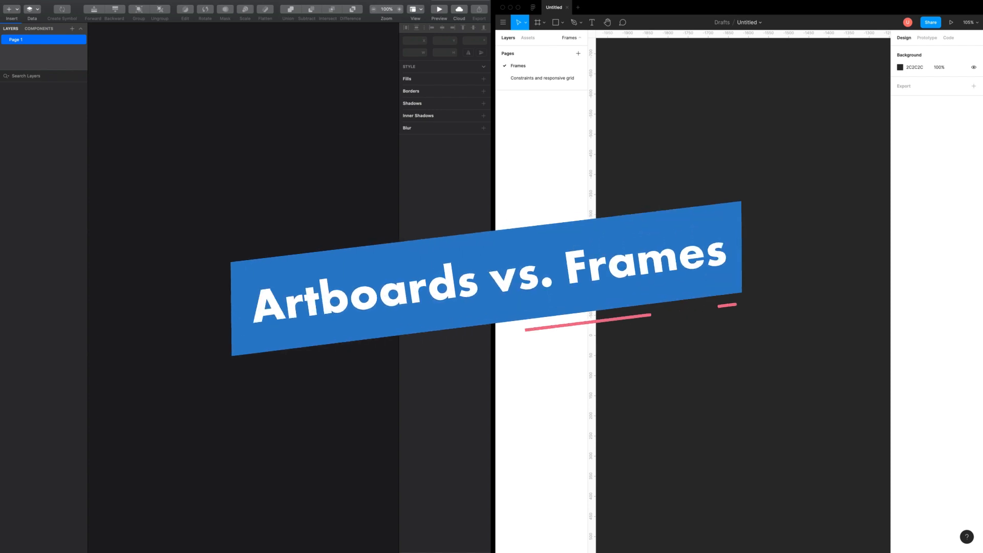
Create an iPhone 11 artboard in Sketch, then show Figma's frame presets.
key("a")
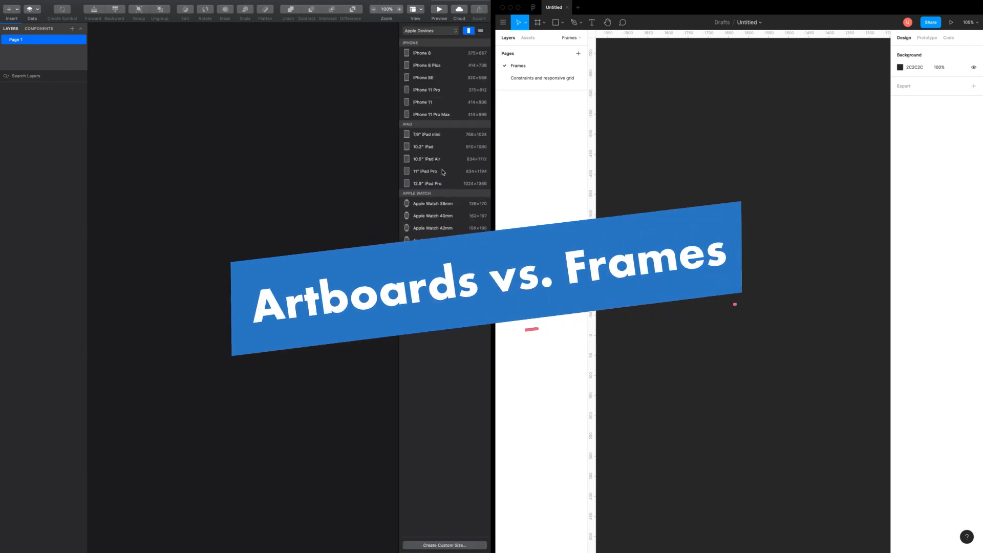
left_click(423, 102)
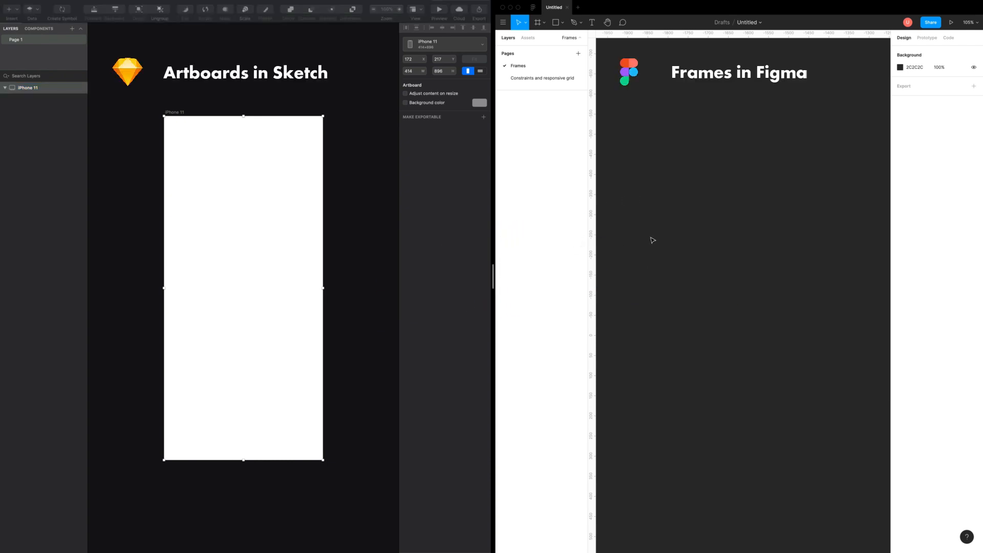
key("f")
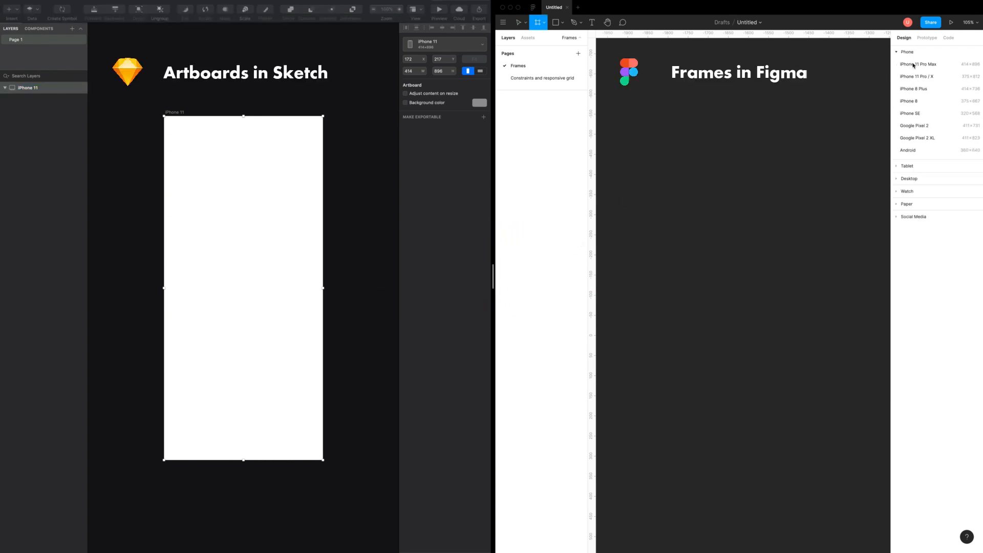
Add an iPhone 11 Pro / X frame and a 100×100 frame below it filled red A33C3C.
left_click(915, 77)
left_click(694, 485)
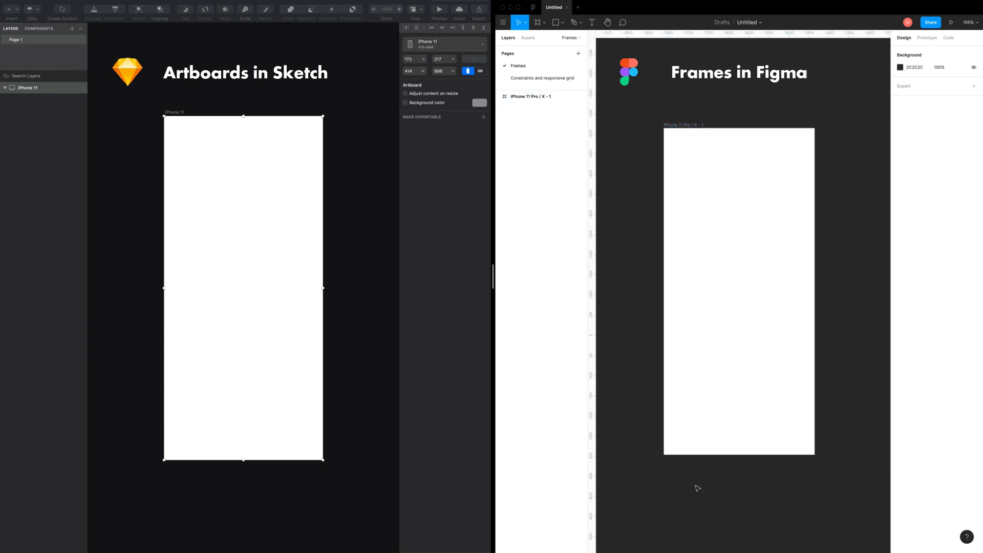
left_click(694, 484)
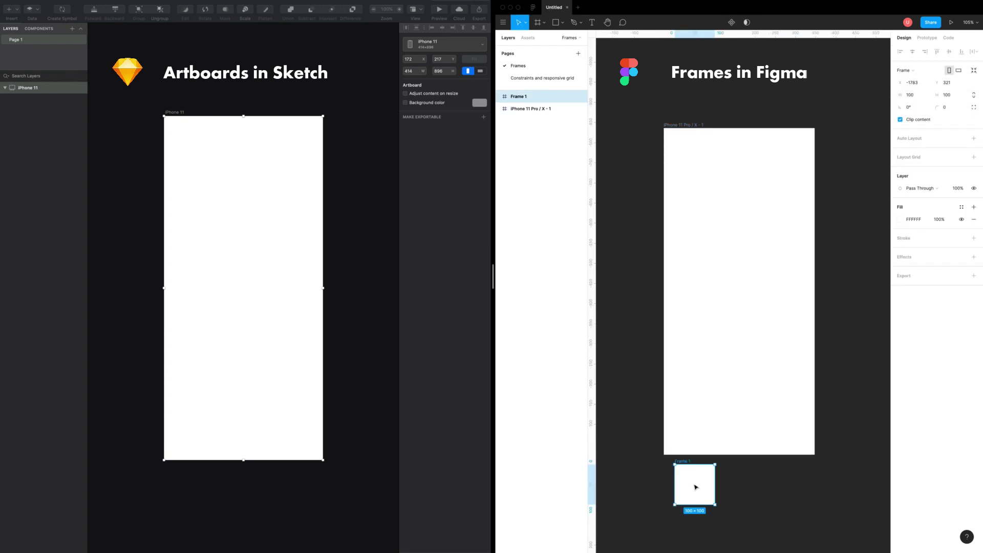
left_click(902, 219)
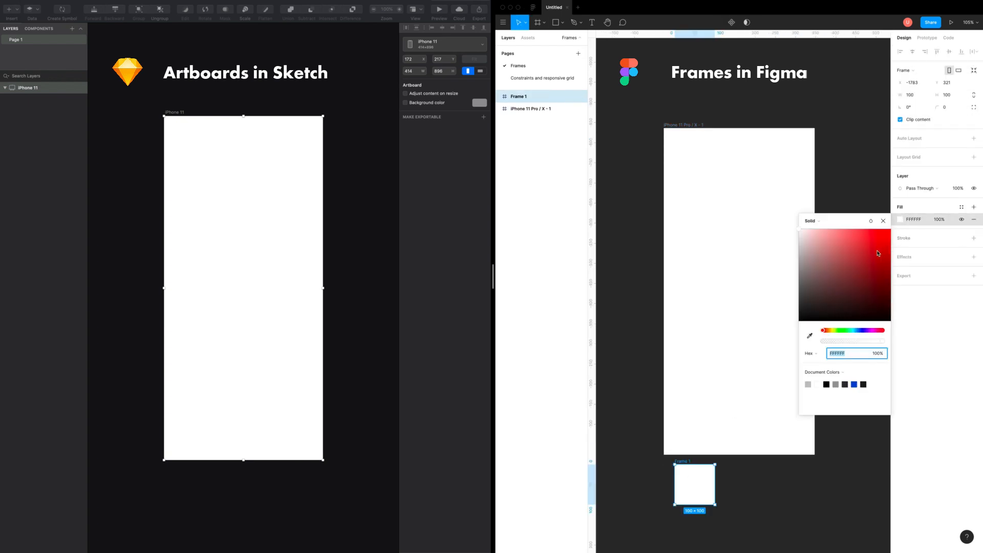
left_click(856, 263)
Give the red frame a 10px stroke and a blur-20 drop shadow, then move it into the phone frame.
left_click(974, 239)
left_click(912, 262)
type("10")
key("Return")
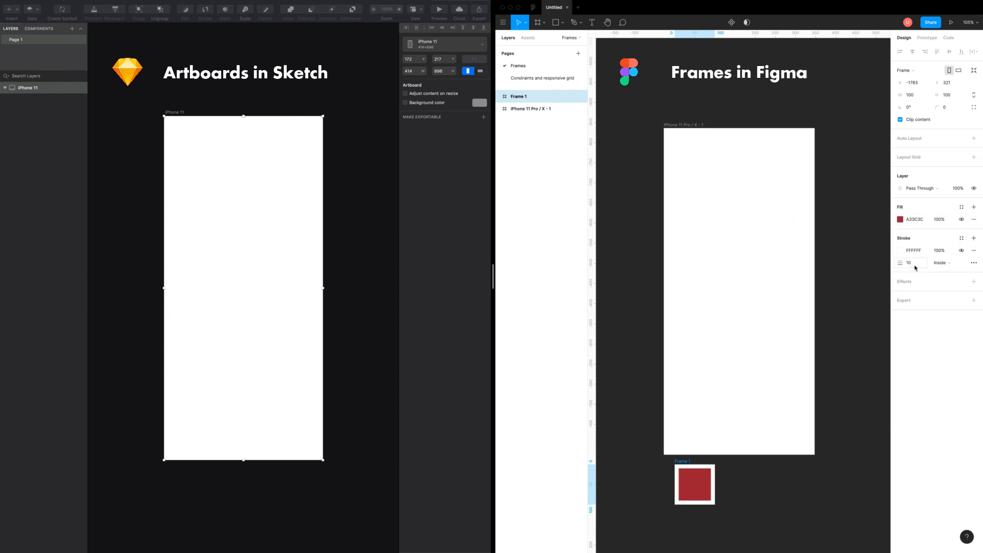
left_click(974, 281)
left_click(899, 296)
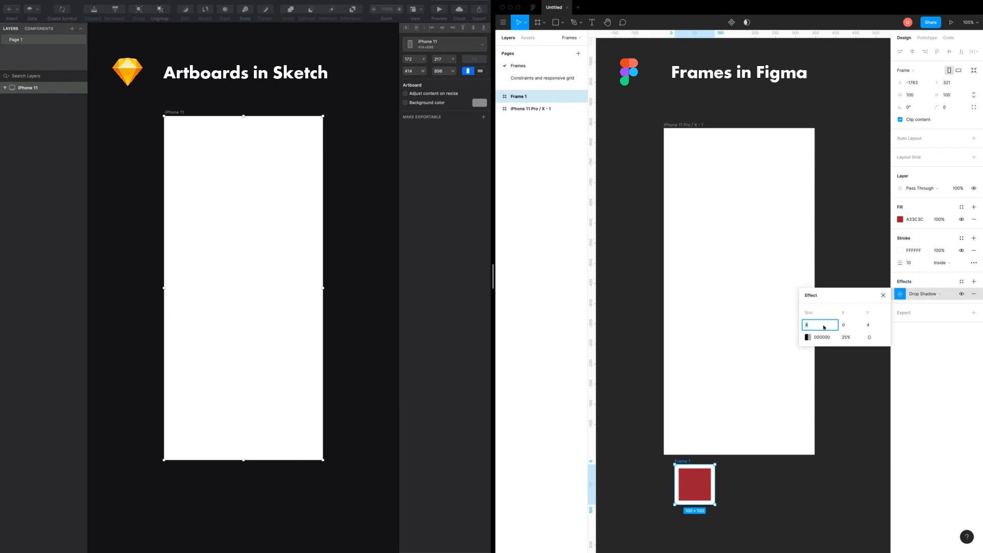
type("20")
key("Return")
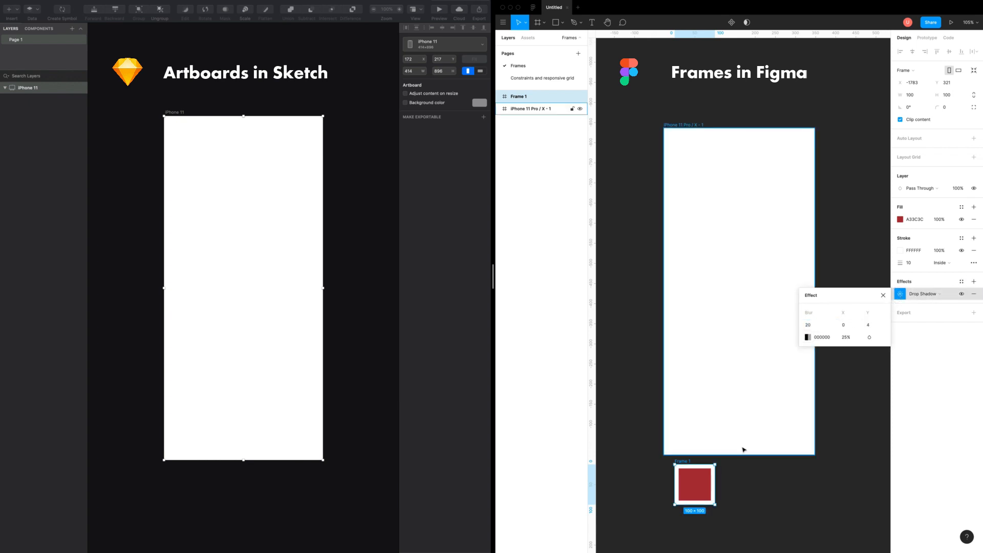
mouse_move(689, 469)
left_mouse_down()
mouse_move(718, 268)
mouse_move(714, 306)
left_mouse_up()
left_click(714, 338)
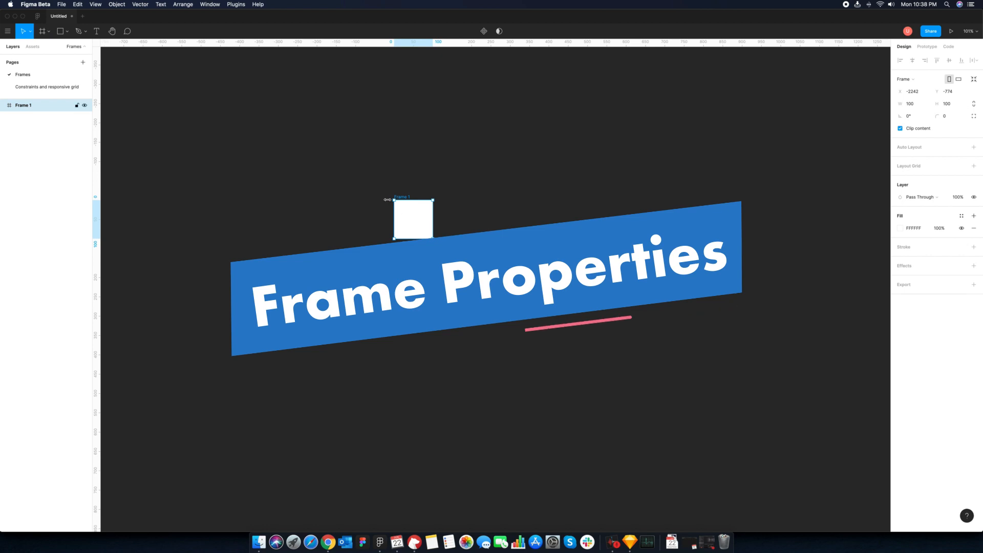
scroll(415, 223, "up", 3)
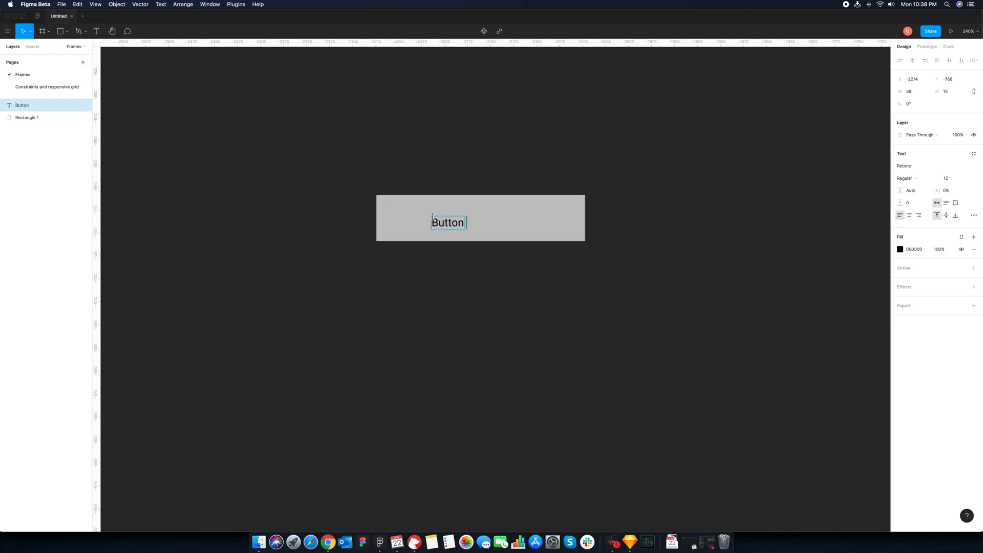
type(" text")
Centre the Button text label on the grey rectangle and group both as Group 1.
key("Escape")
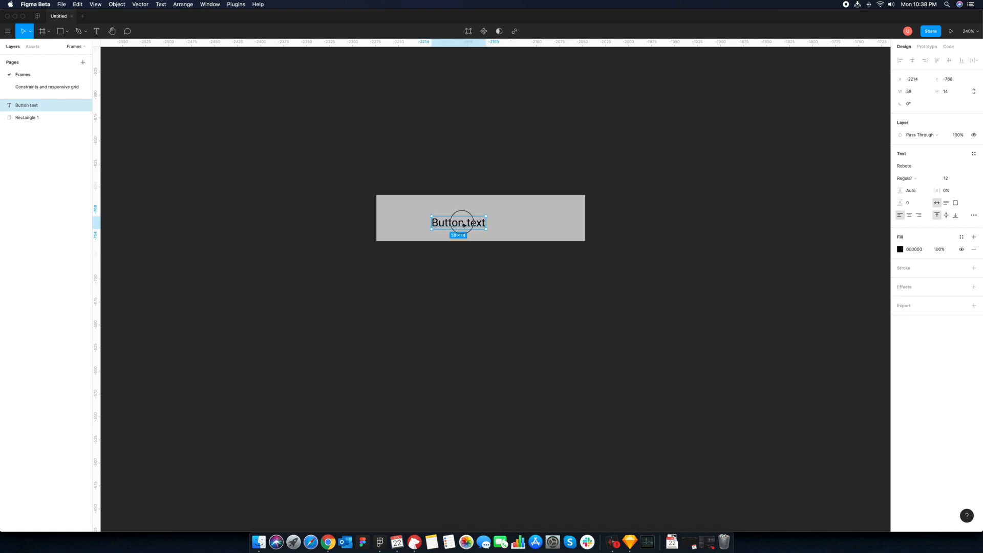
left_click_drag(466, 221, 488, 217)
left_click(621, 262)
left_click_drag(620, 262, 336, 159)
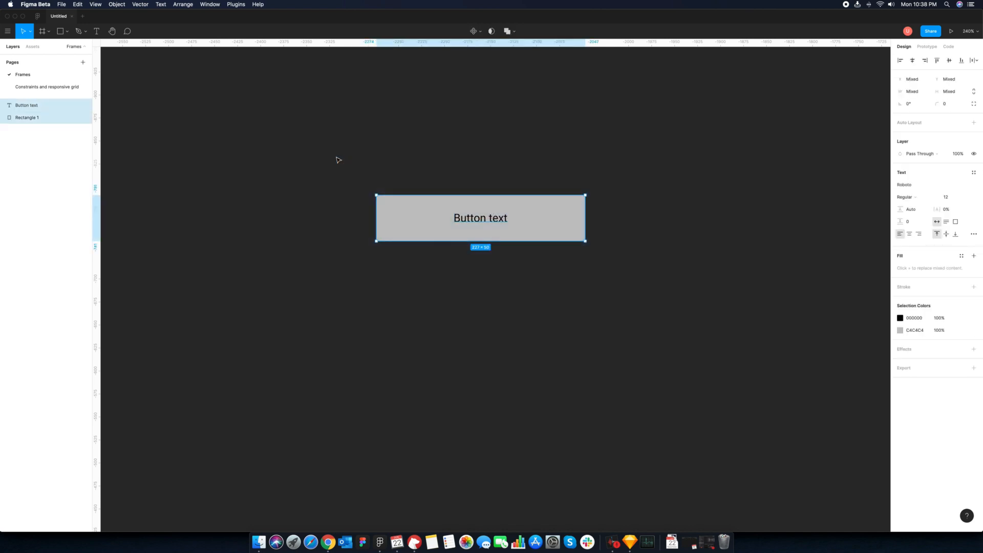
key("super+g")
Add a second Button text label below the grey button.
left_click(396, 253)
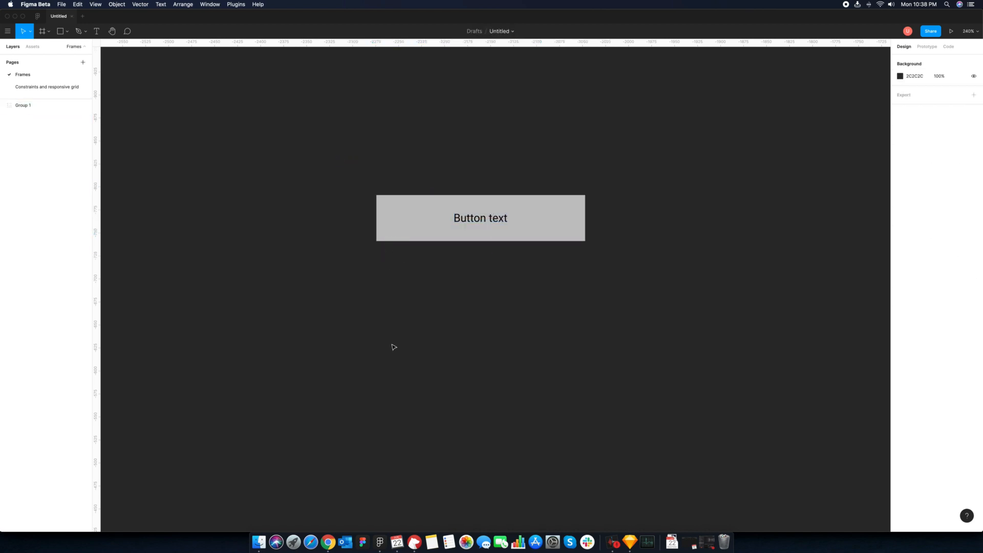
key("t")
left_click(460, 293)
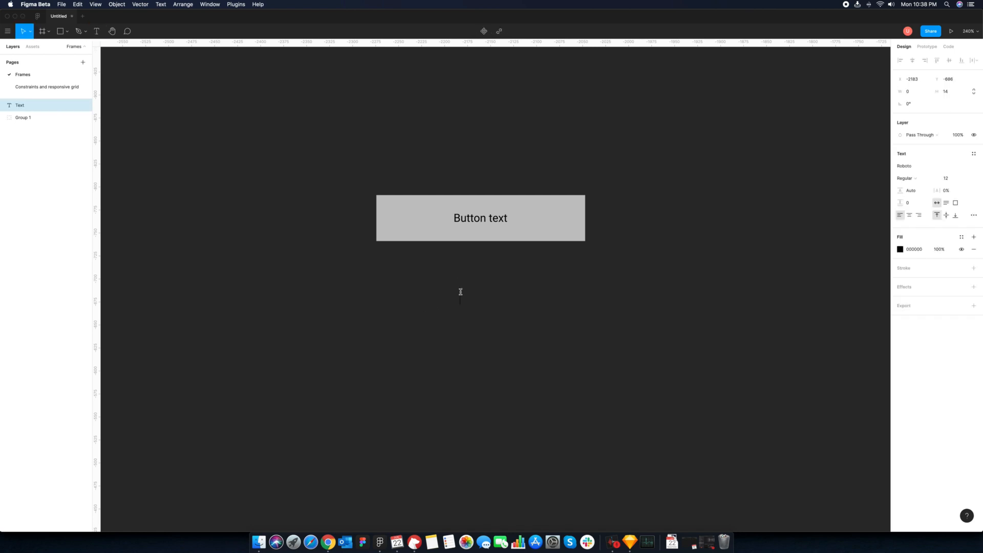
type("Button text")
key("Escape")
Wrap the new label in a white frame, centre it horizontally, and move the frame up near the button.
key("f")
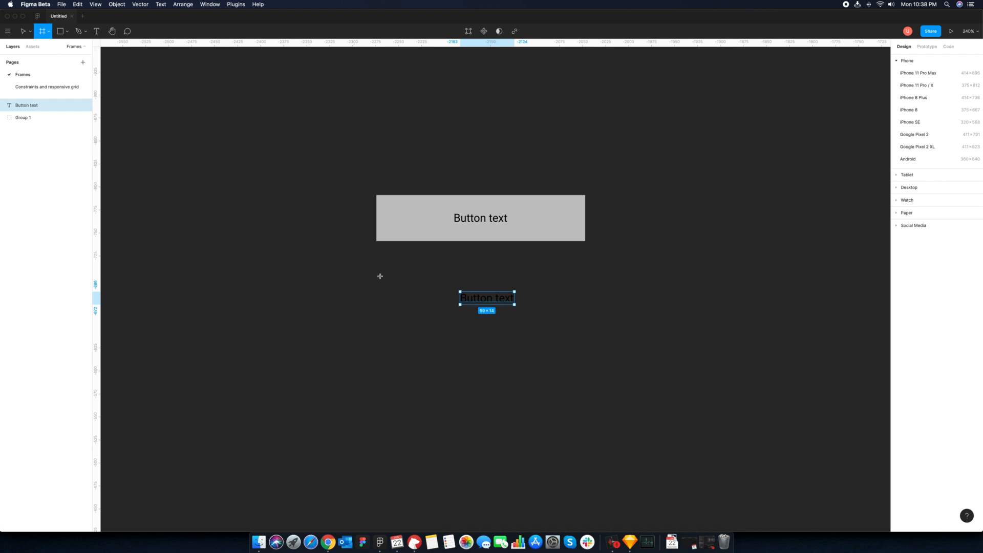
left_click_drag(379, 276, 587, 320)
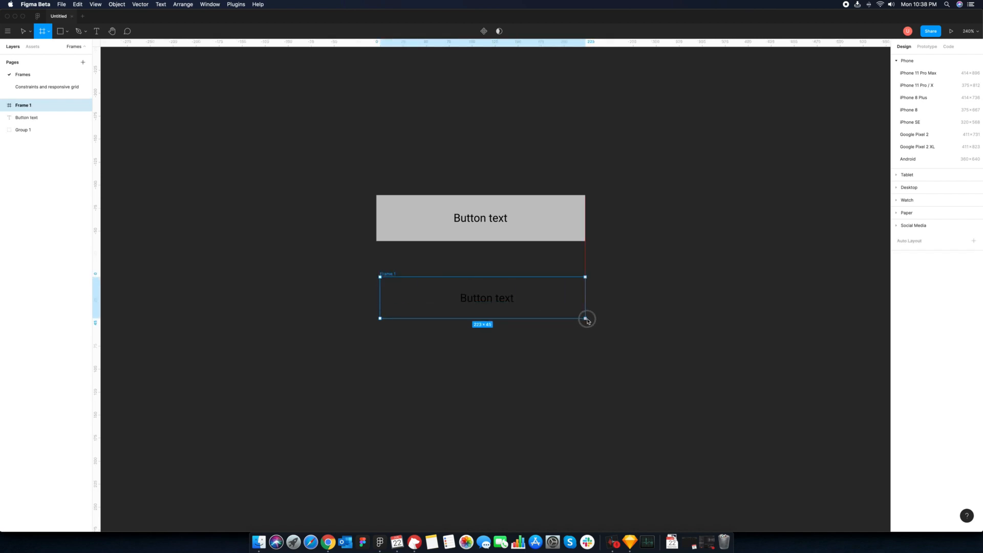
left_click(493, 302)
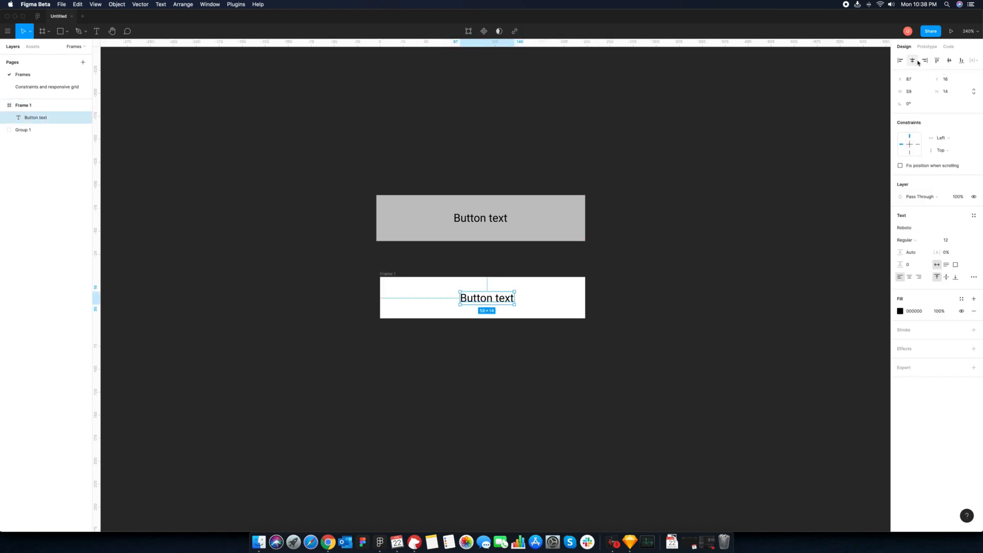
left_click(949, 60)
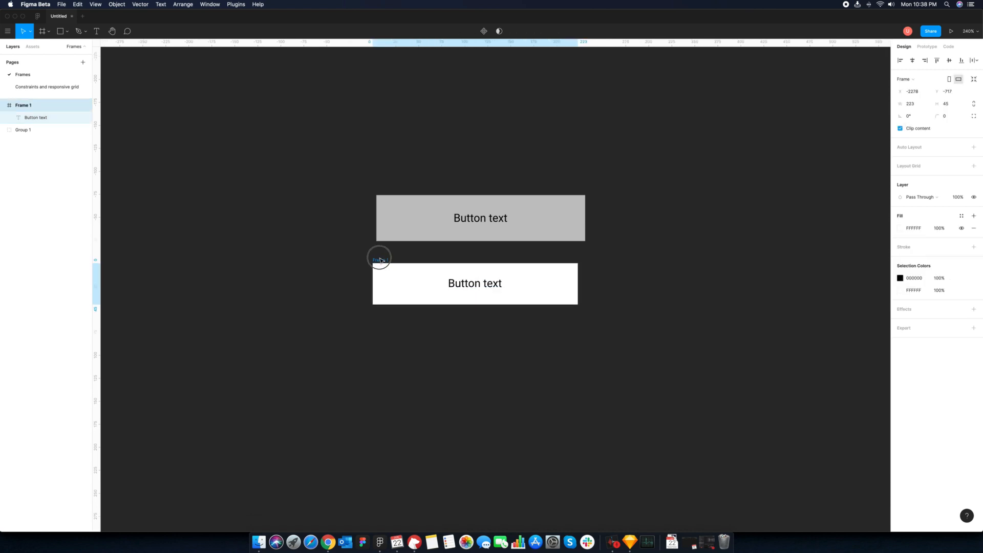
left_click_drag(383, 275, 382, 264)
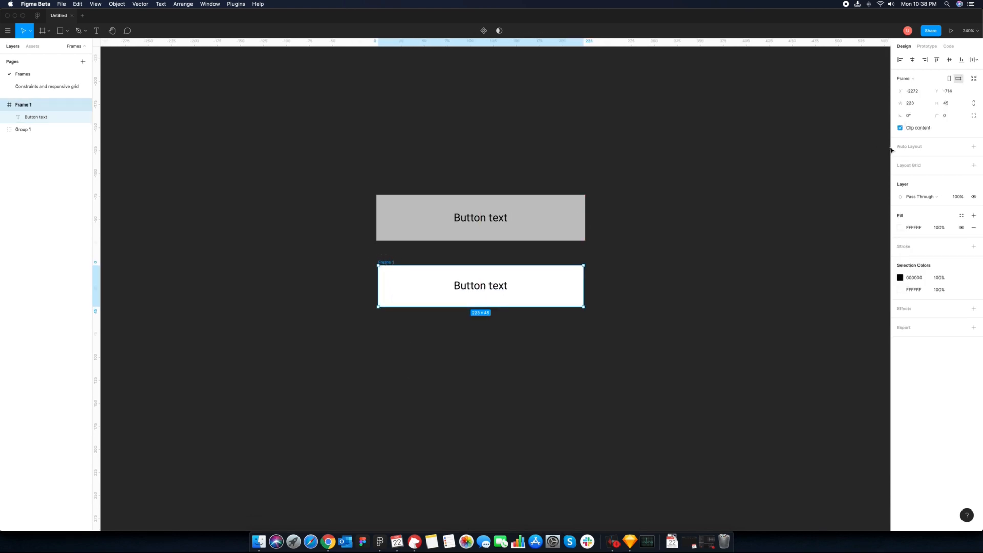
left_click(924, 148)
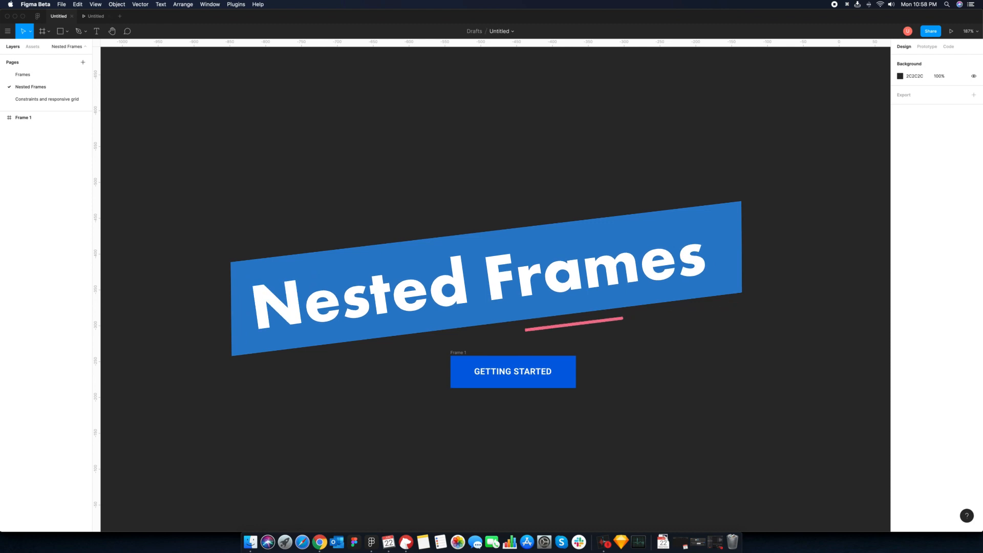
Draw a grey Frame 2 above the GETTING STARTED button and return from the preview to the editor.
key("f")
left_click_drag(446, 207, 580, 334)
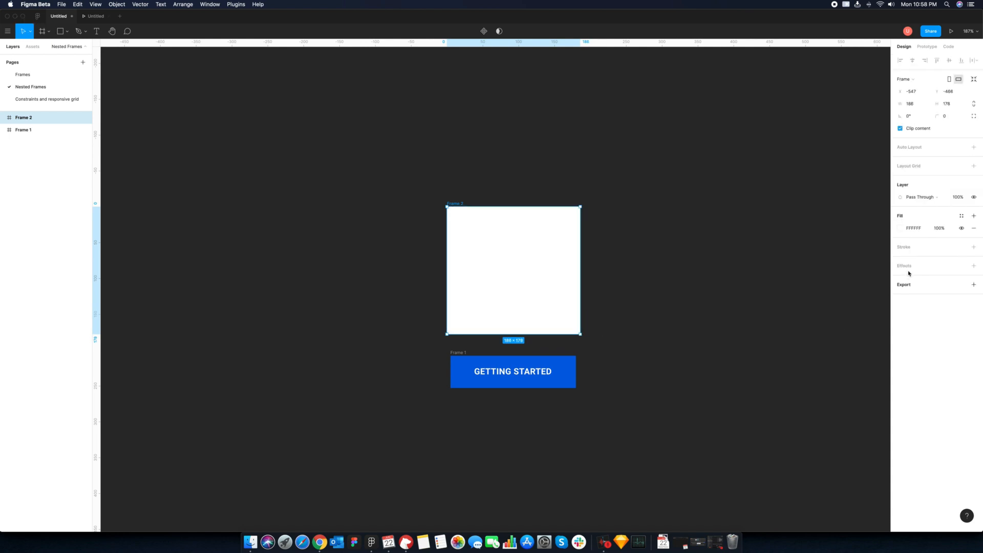
left_click(903, 229)
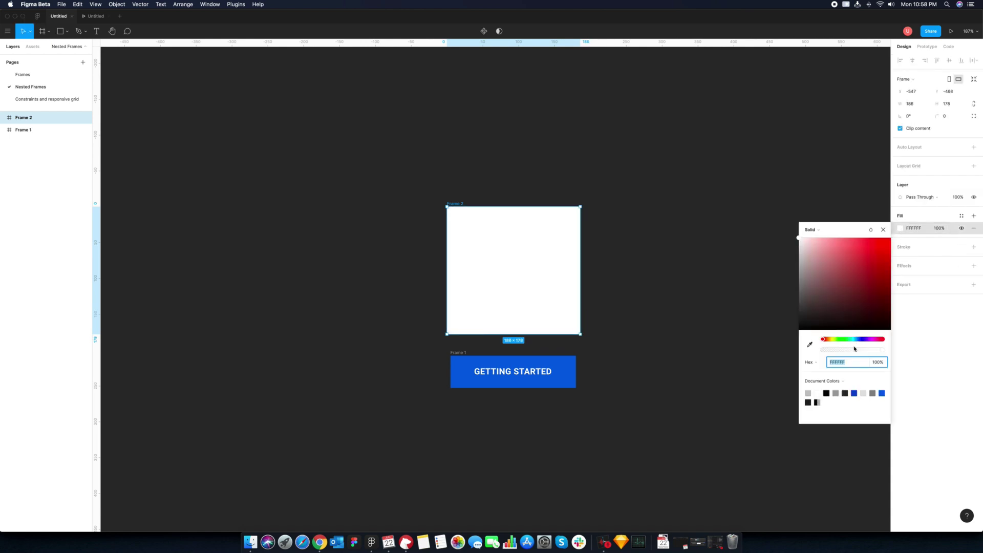
left_click(807, 393)
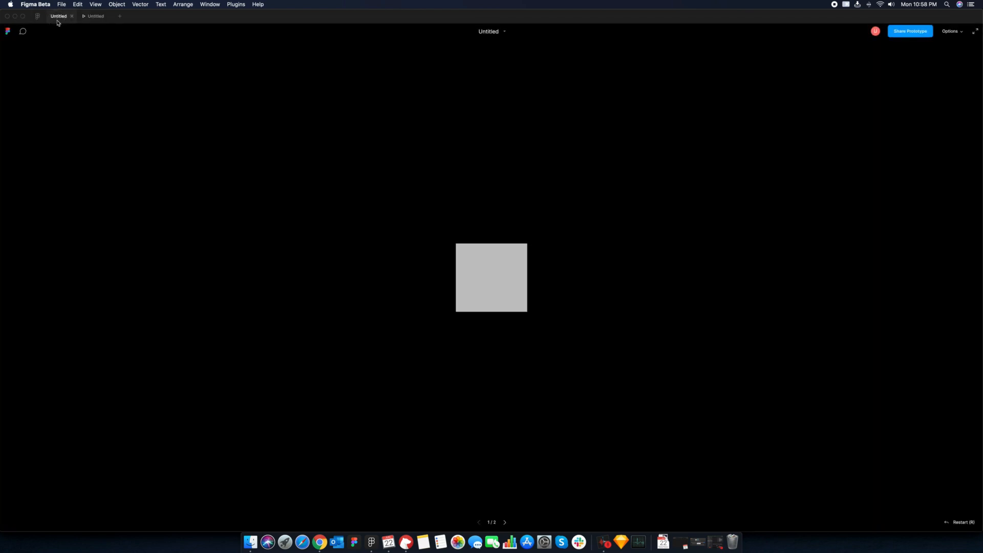
left_click(58, 16)
left_click(347, 274)
Create an iPhone 11 Pro / X frame and move Frame 2 and the Getting Started button inside it.
key("f")
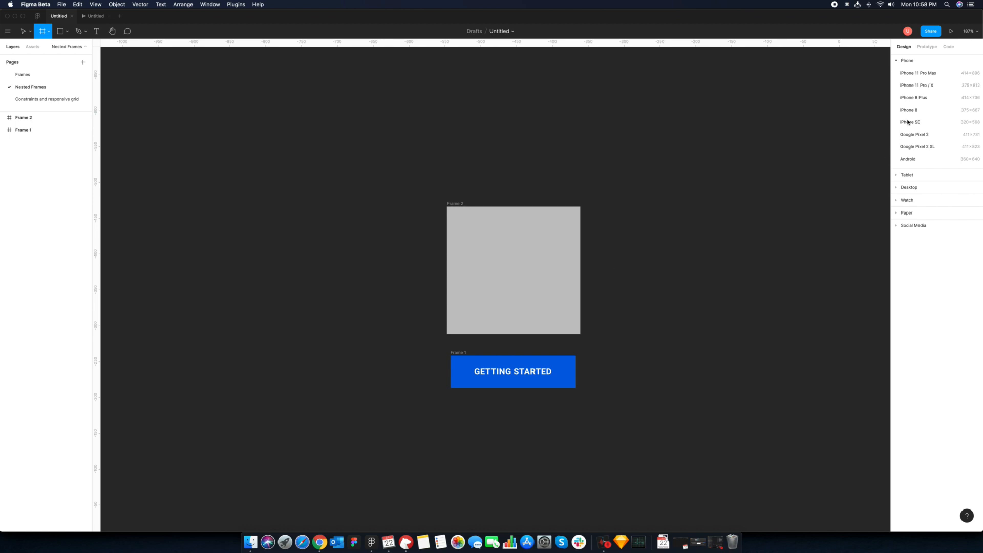
left_click(917, 84)
key("shift+1")
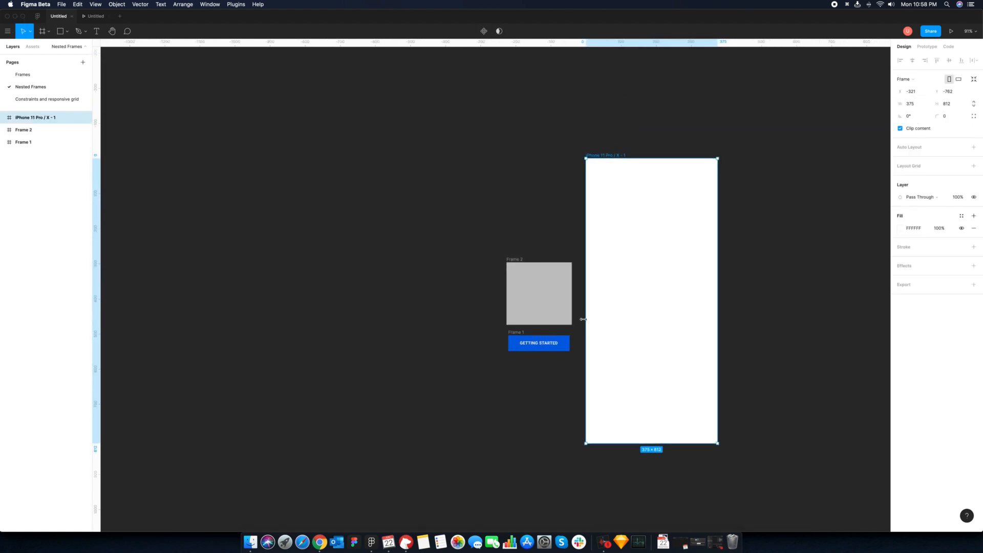
left_click(537, 293)
left_click(528, 336, "shift")
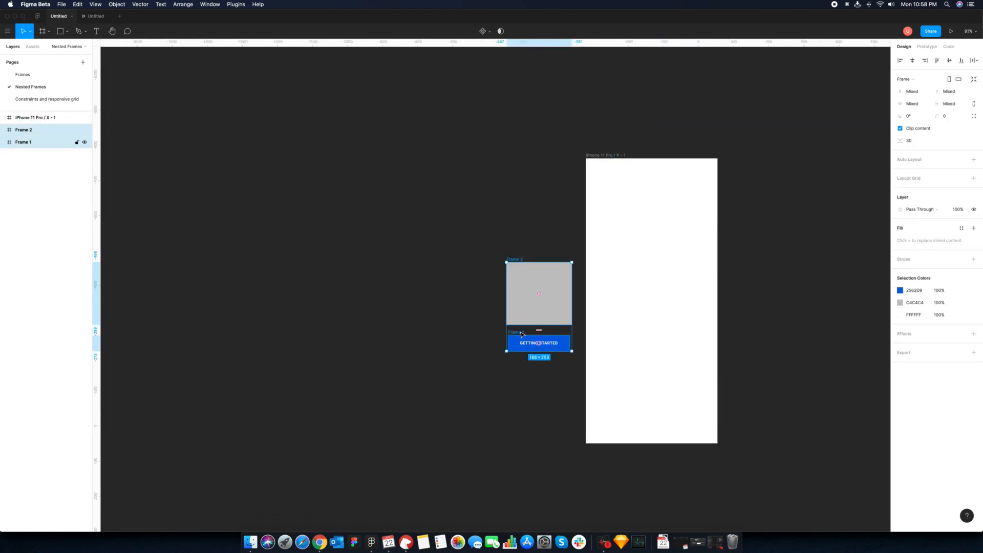
left_click_drag(521, 334, 631, 310)
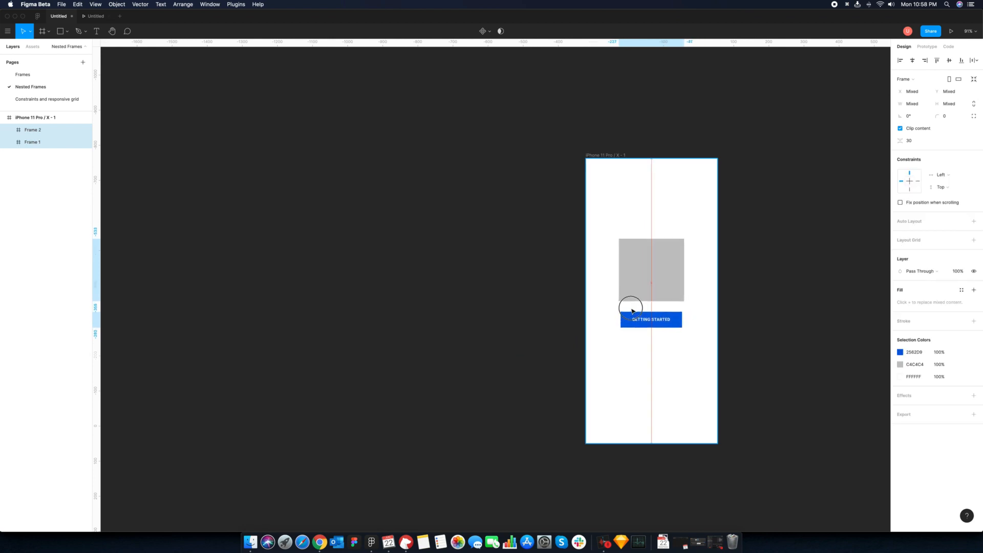
left_click(222, 269)
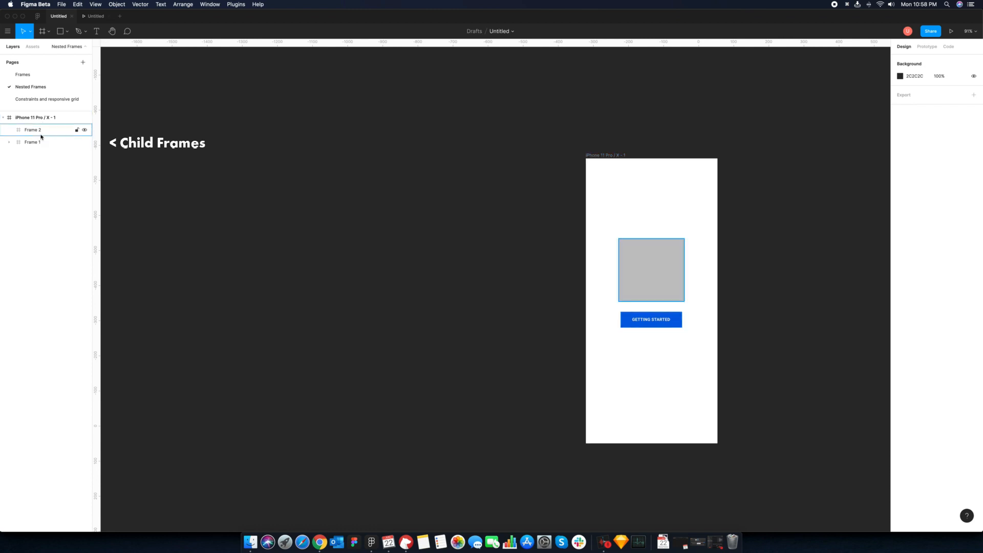
Preview the phone frame as a prototype and return to the editor.
left_click(41, 130)
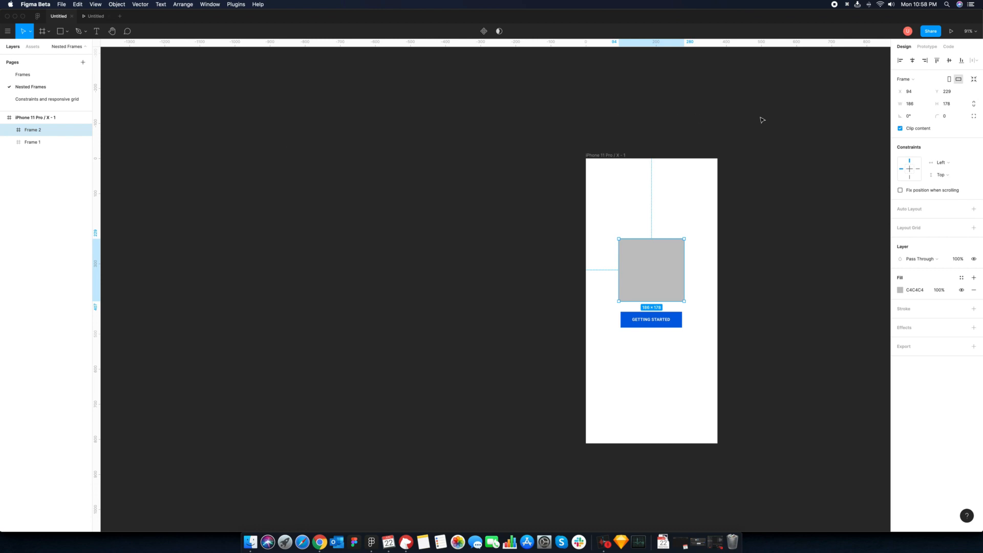
left_click(950, 31)
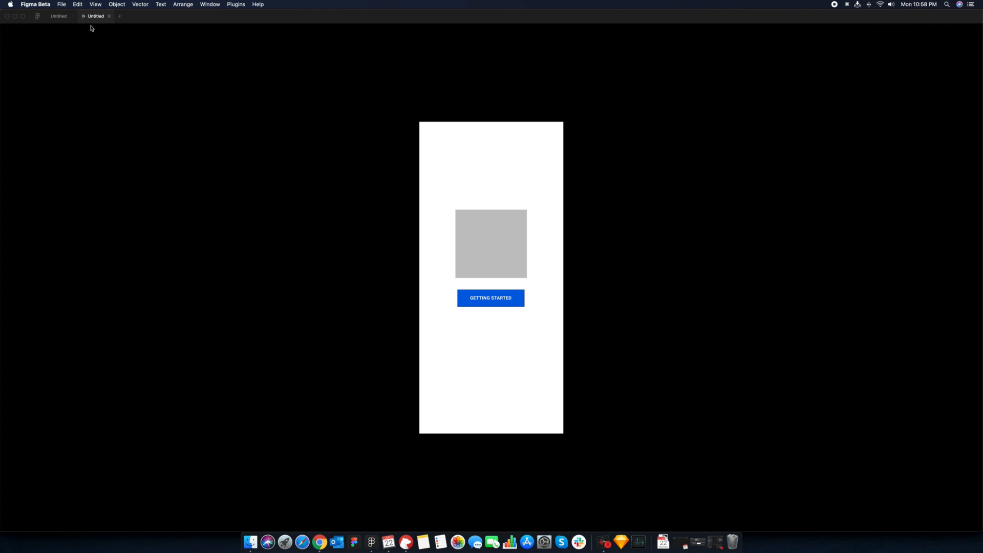
left_click(58, 16)
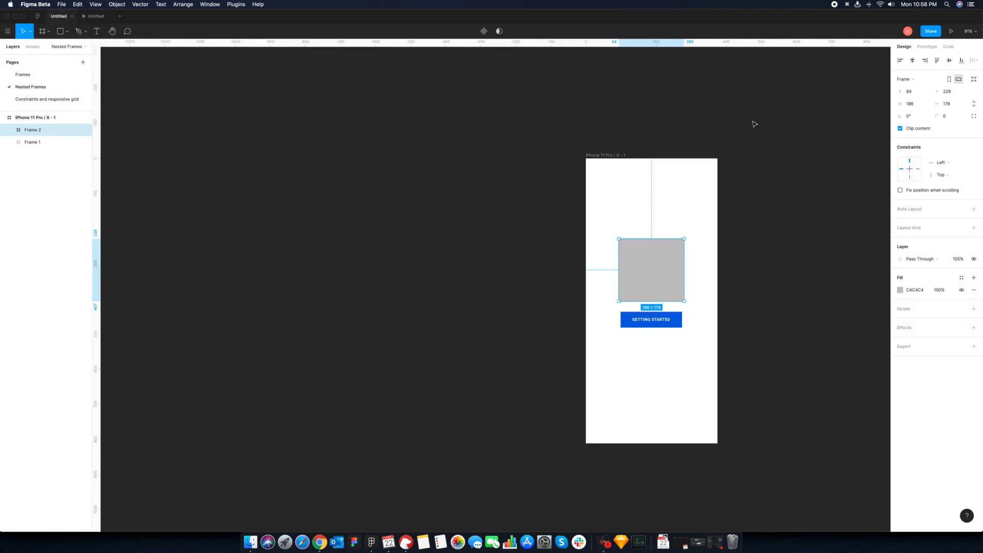
left_click(860, 92)
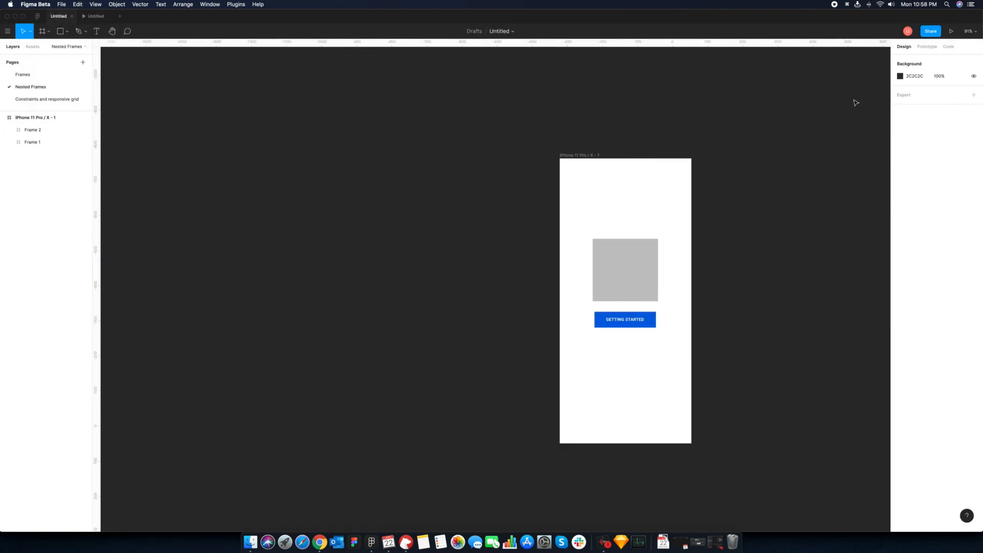
scroll(854, 102, "right", 5)
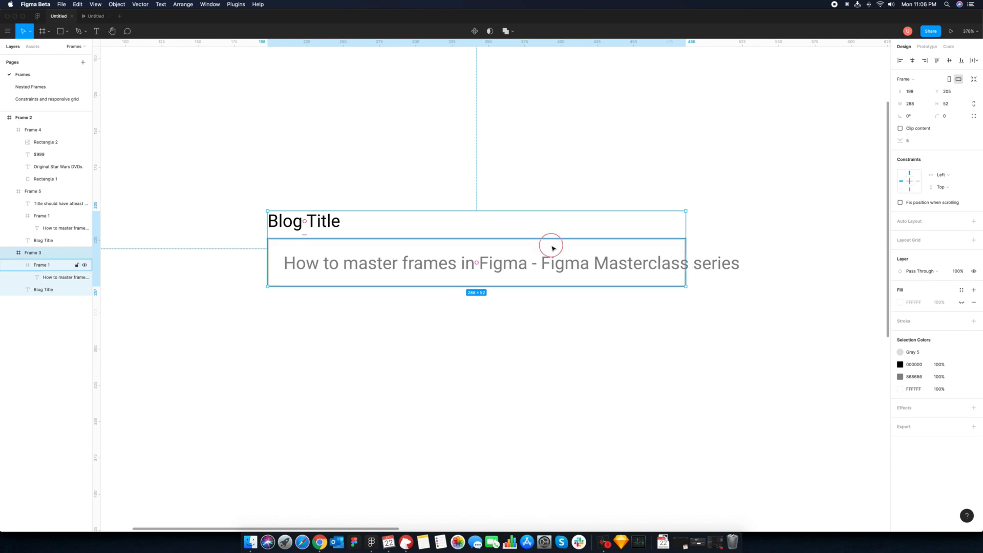
Enable Clip content on the blog title's nested Frame 1 to hide overflowing text.
double_click(552, 248)
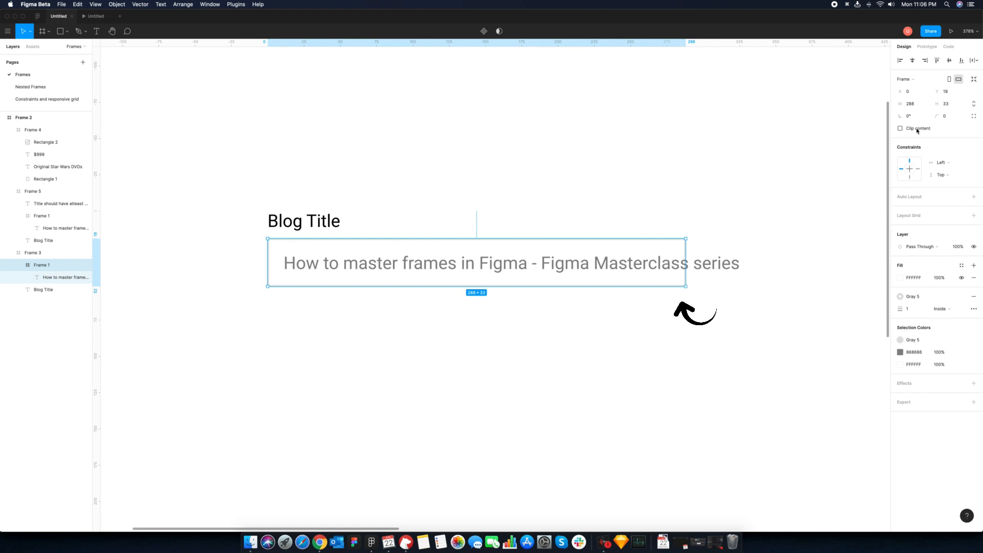
left_click(917, 131)
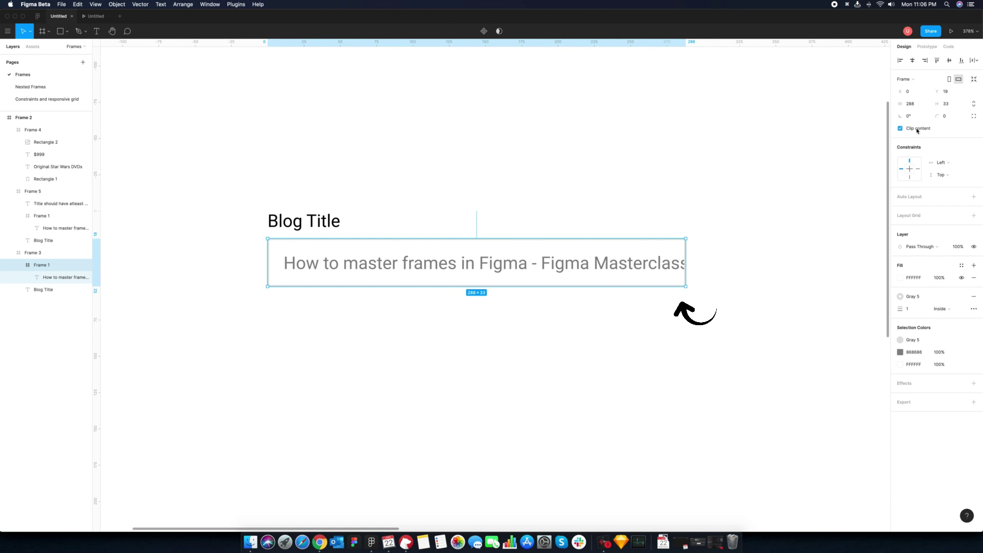
left_click(709, 297)
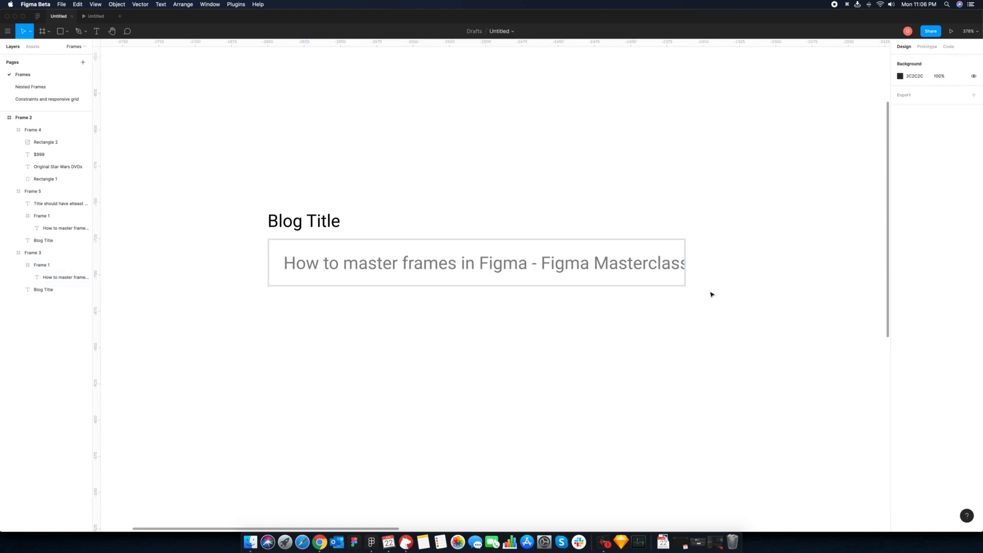
scroll(711, 294, "right", 10)
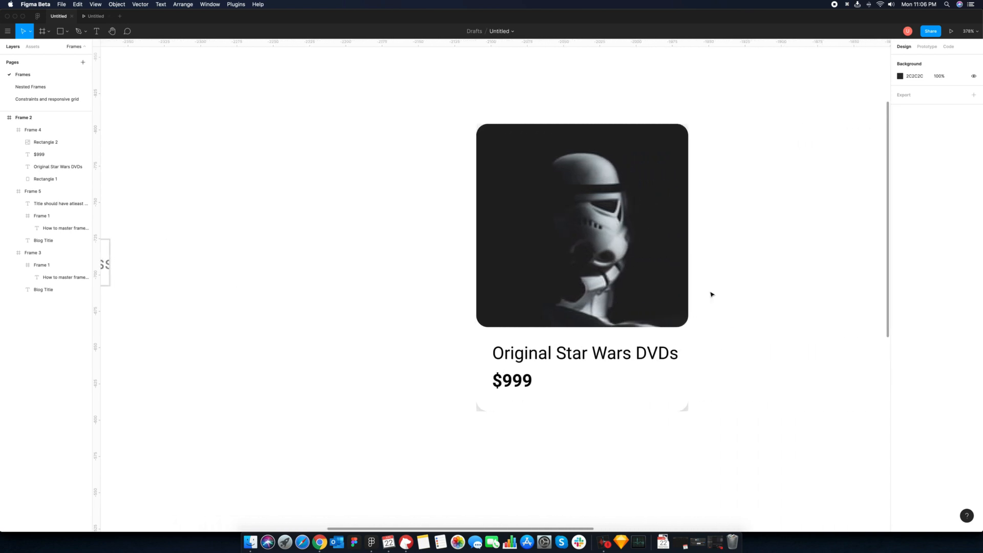
Untick Clip content on the Star Wars card Frame 4 so its shadow shows past the frame.
left_click(680, 365)
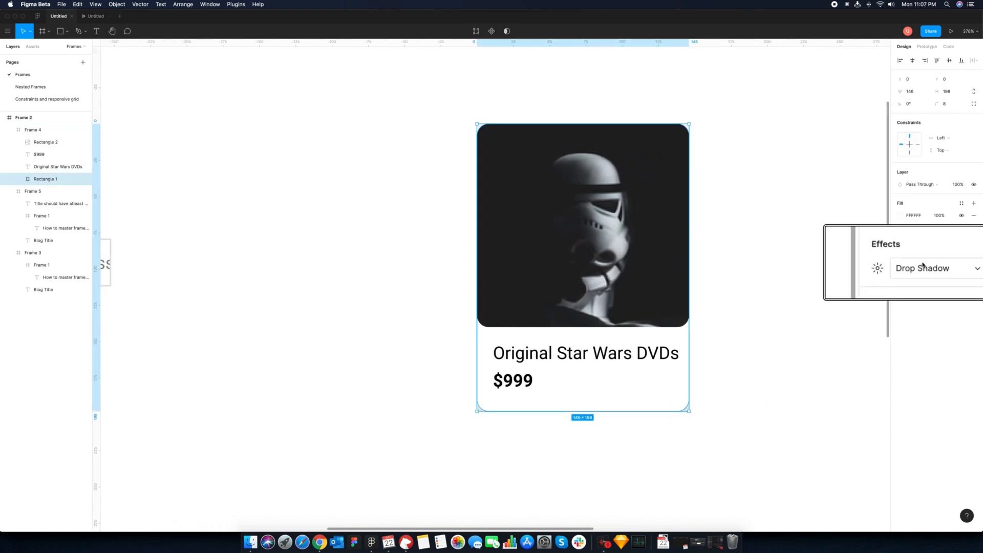
left_click(741, 333)
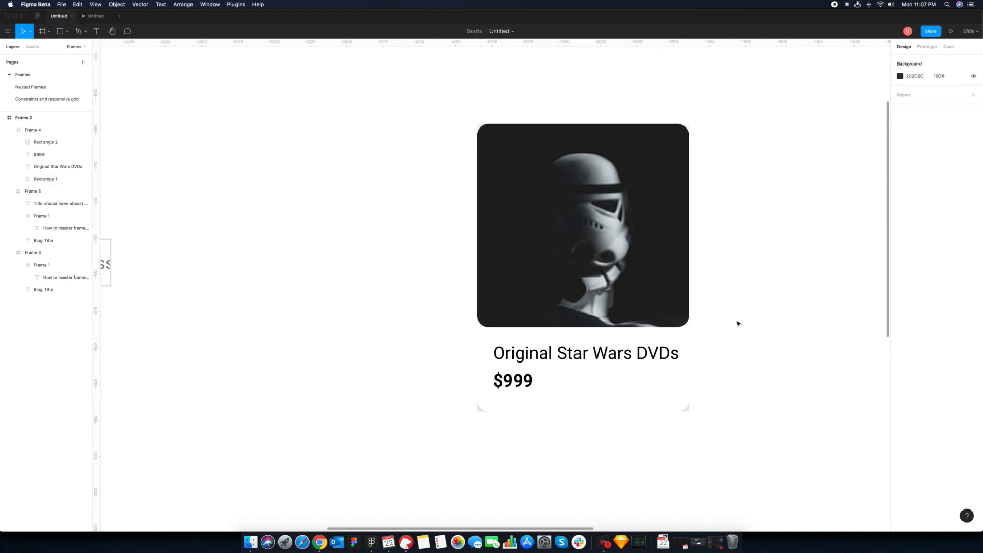
left_click(669, 287)
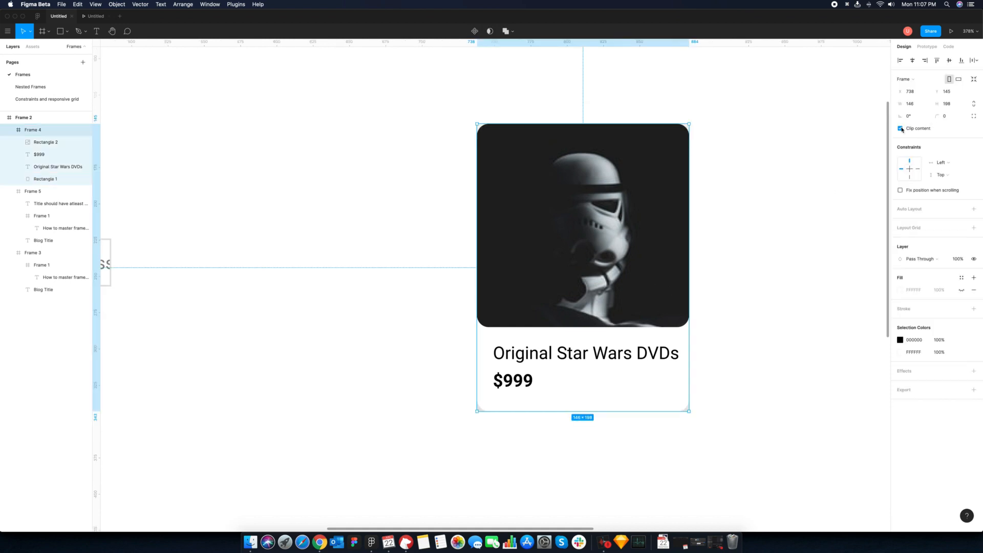
left_click(757, 223)
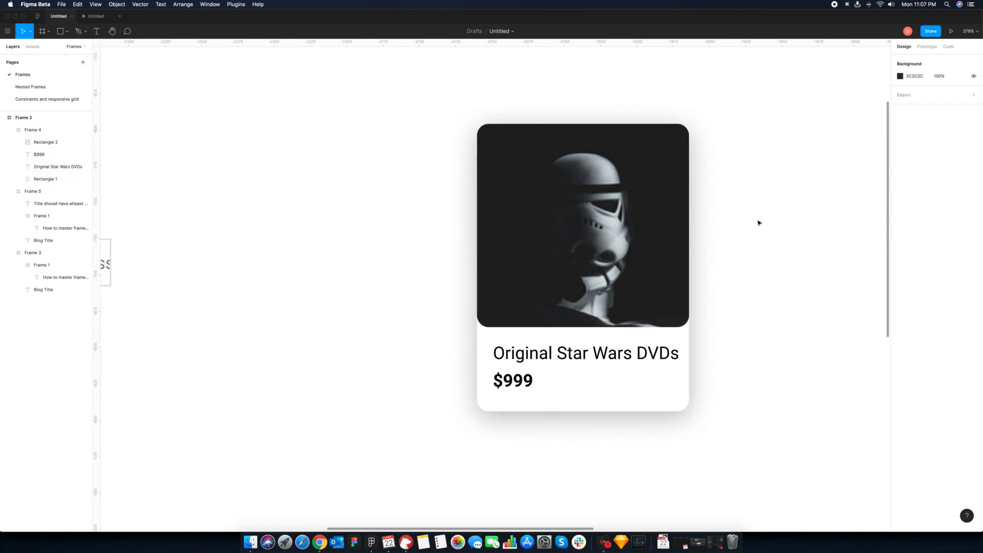
scroll(759, 222, "right", 1)
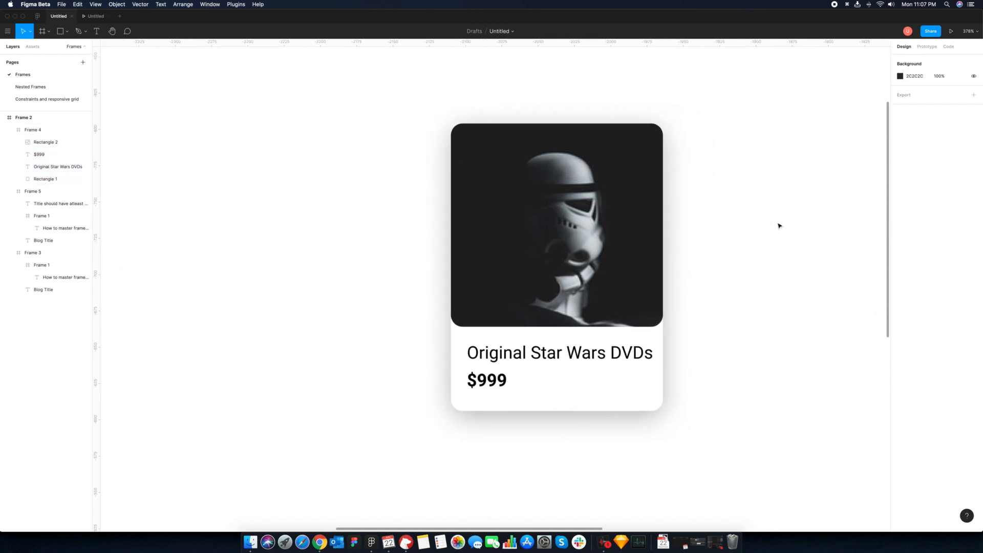
scroll(779, 226, "right", 10)
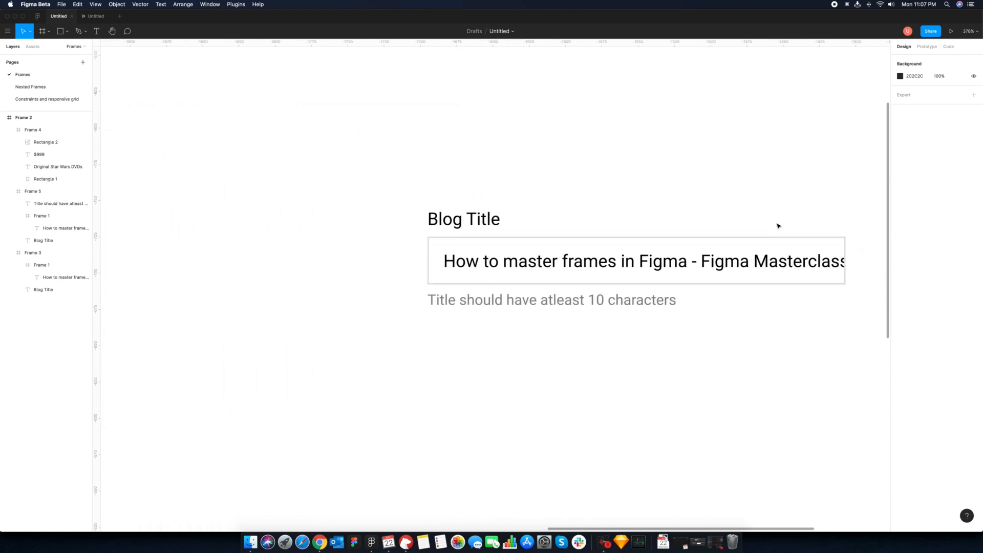
scroll(780, 226, "right", 3)
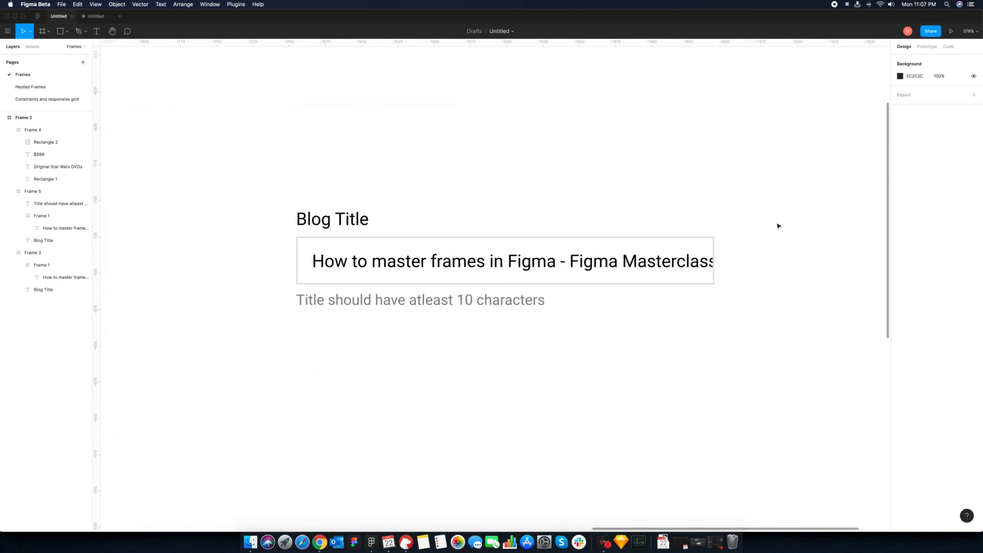
Resize the blog title Frame 5 to fit all its contents including the hint text.
left_click(656, 246)
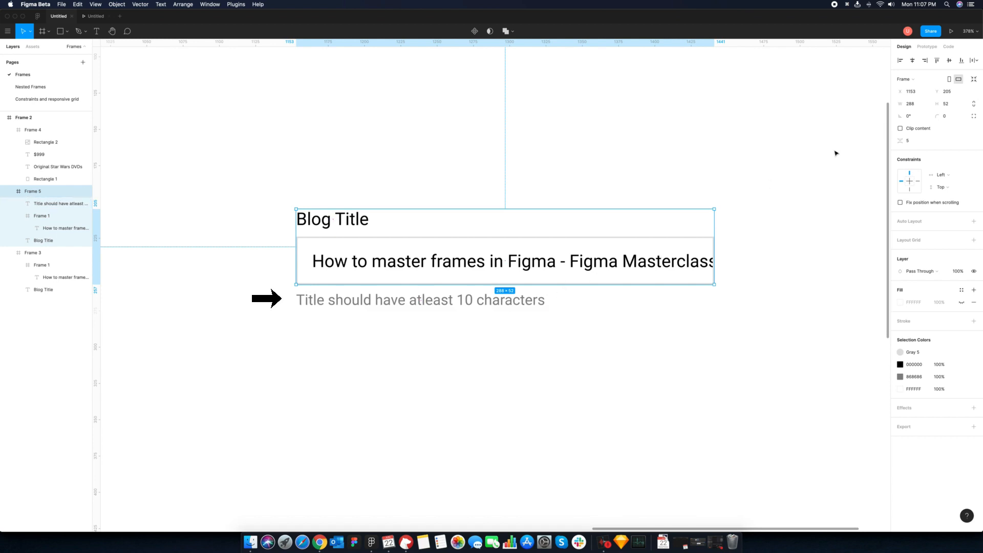
left_click(974, 80)
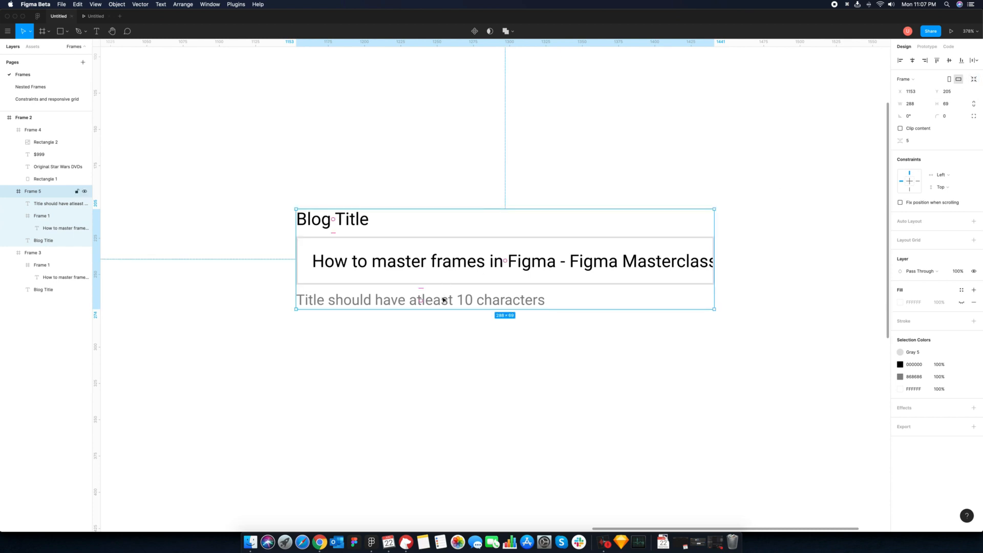
left_click(492, 362)
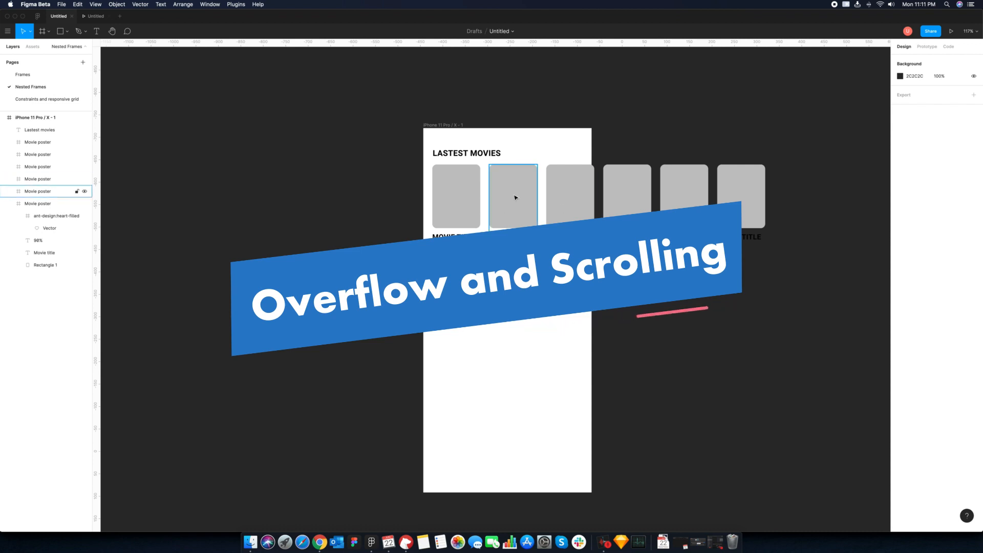
Wrap the six movie posters in a new frame and narrow it to 375 wide.
left_click(435, 196)
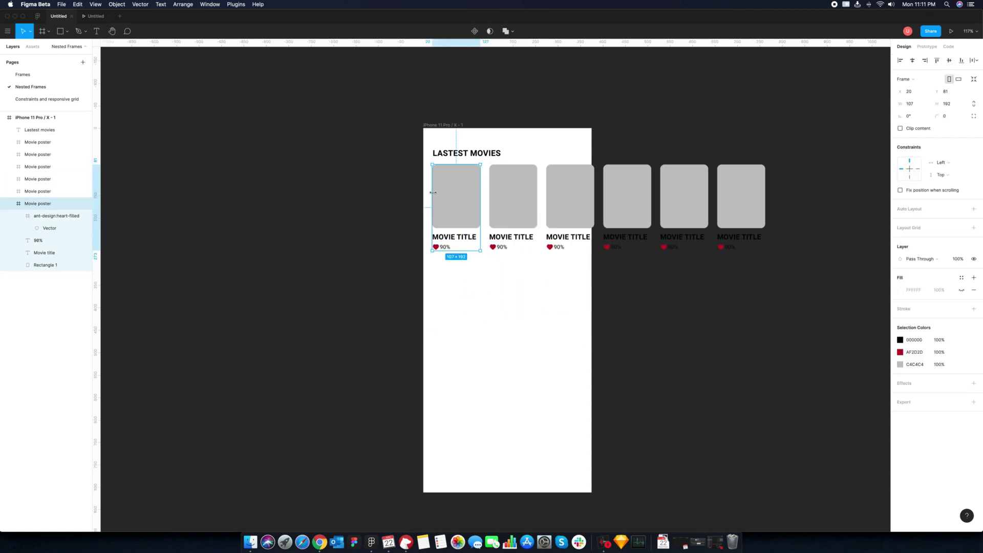
left_click(460, 265)
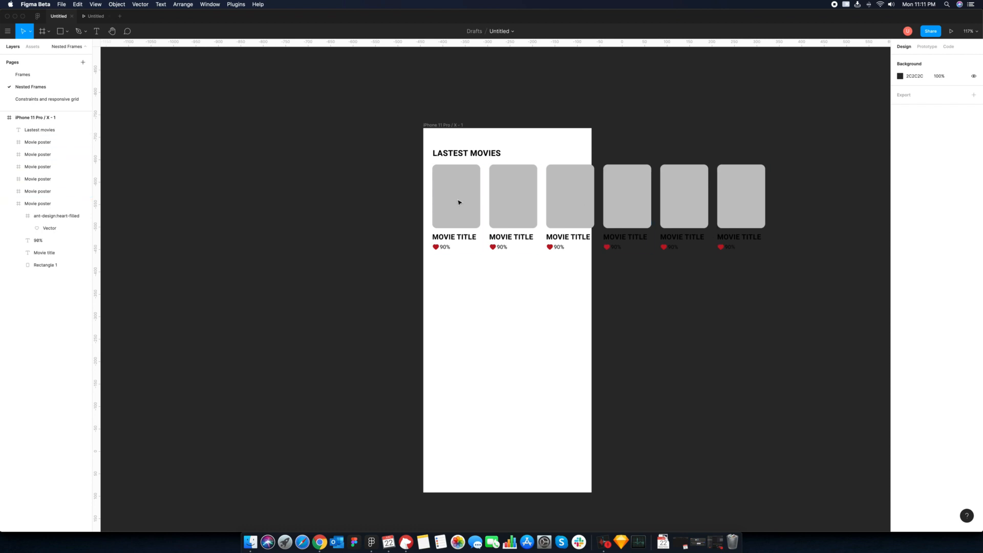
key("f")
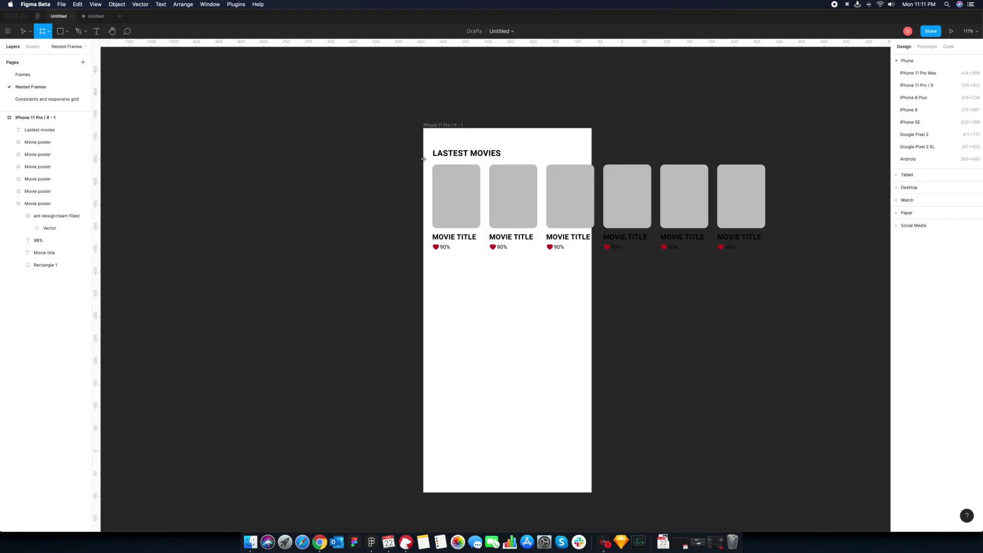
mouse_move(424, 159)
left_mouse_down()
mouse_move(550, 185)
mouse_move(788, 259)
left_mouse_up()
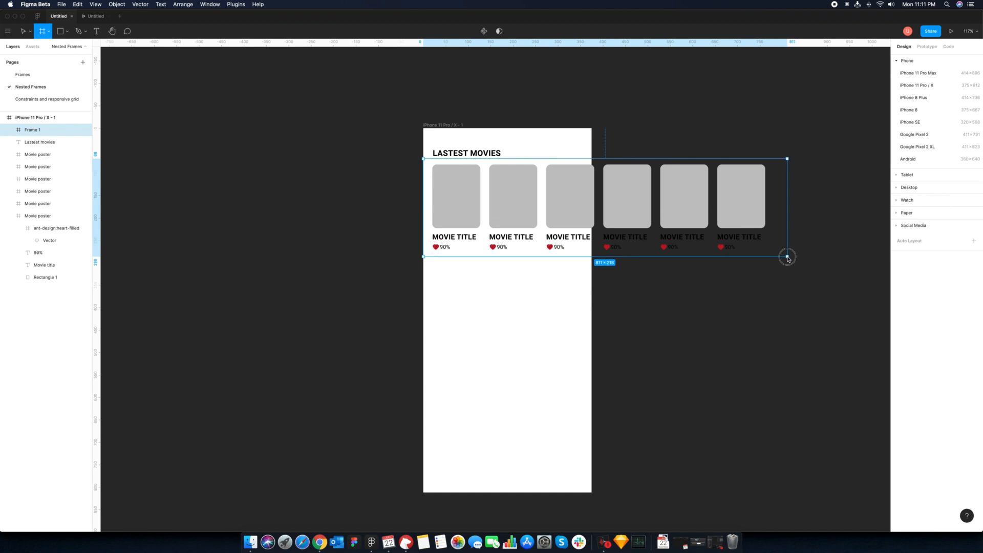
left_click_drag(788, 259, 786, 256)
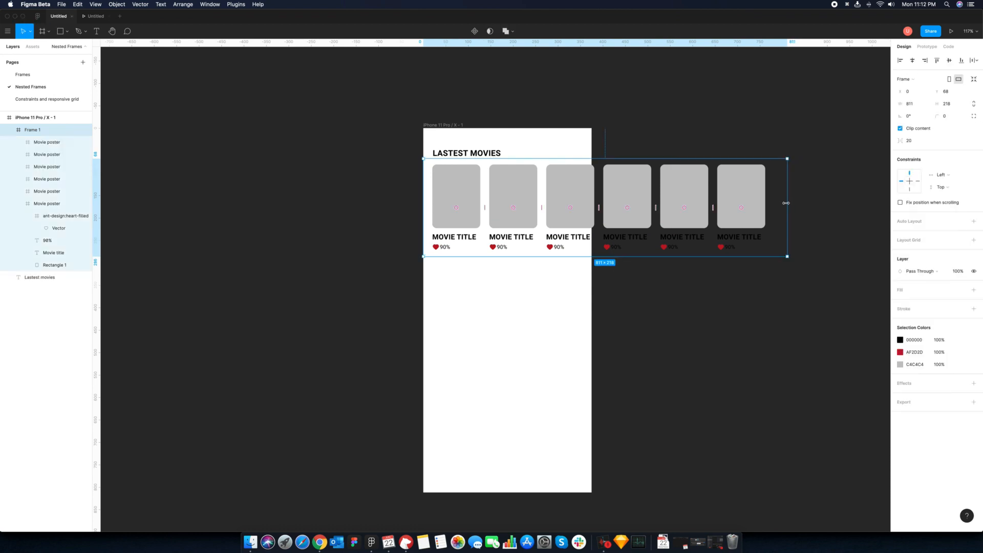
left_click_drag(785, 203, 592, 200)
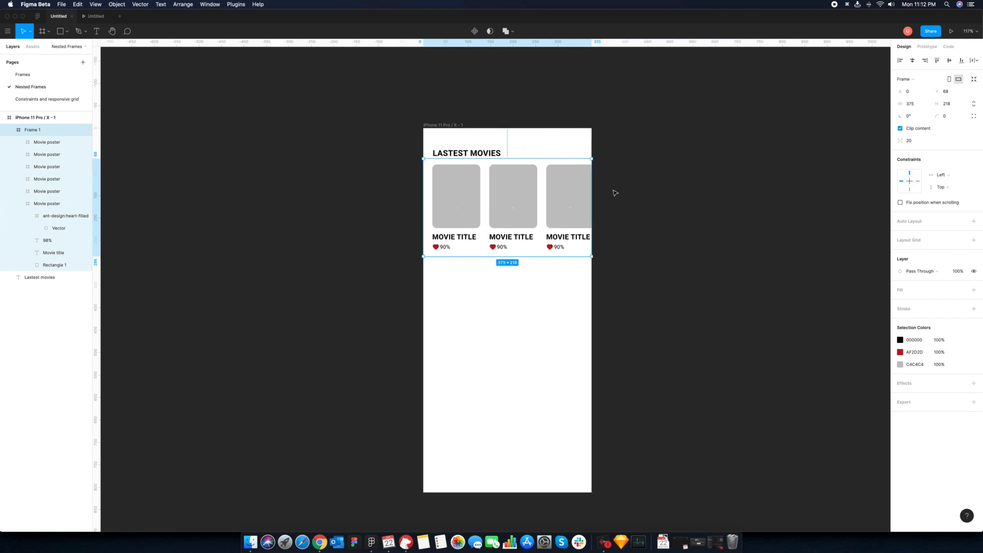
Set the poster frame's Overflow Behavior to Horizontal Scrolling and drag it in the prototype preview.
left_click(927, 46)
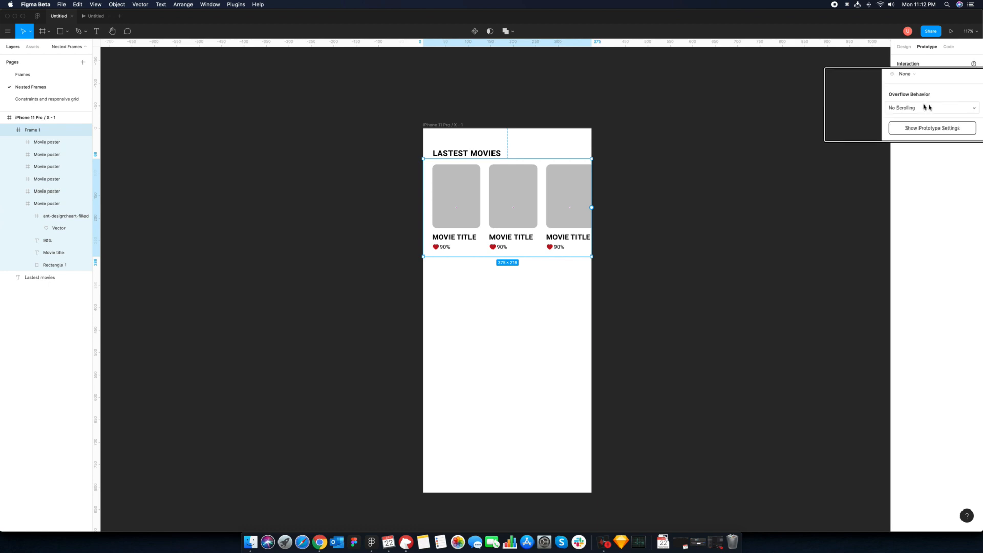
left_click(910, 107)
left_click(938, 135)
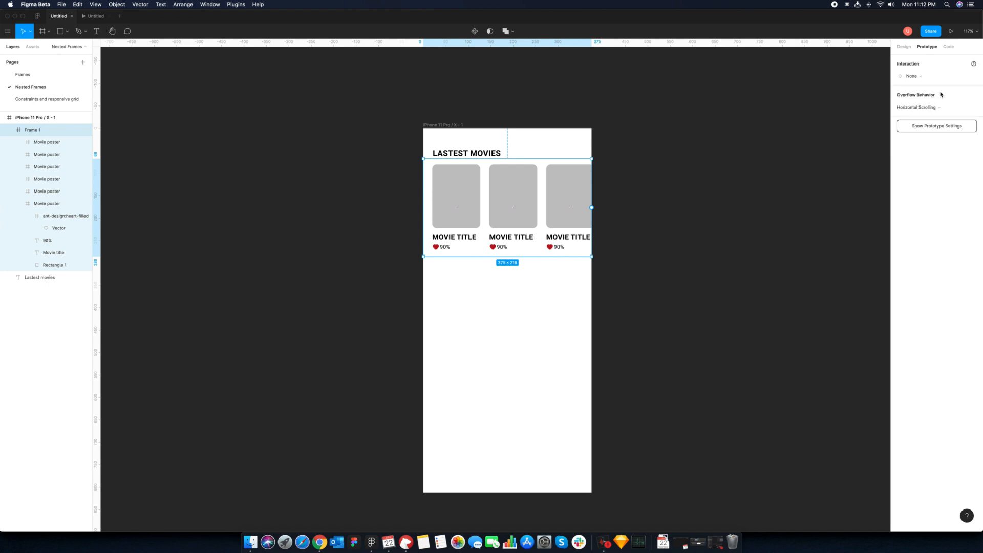
left_click(950, 31)
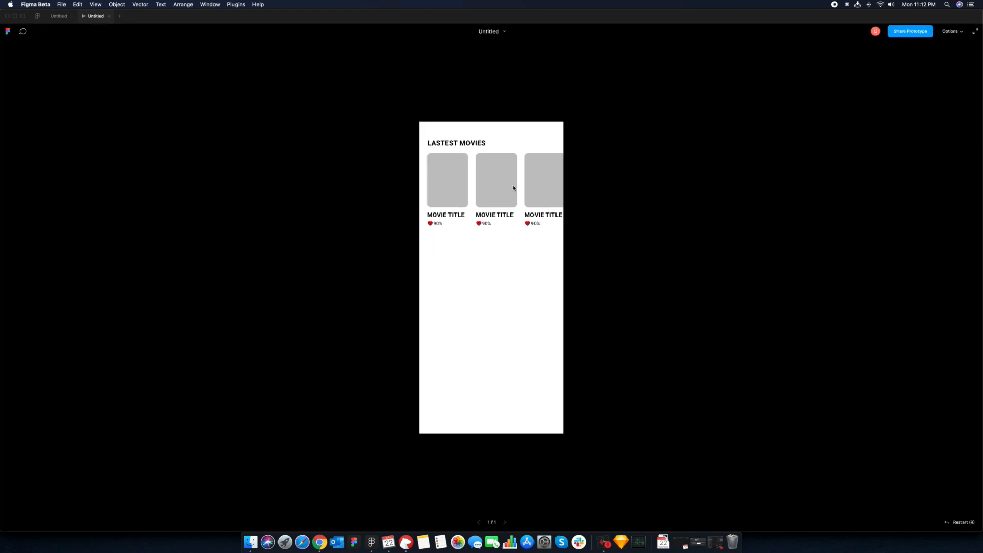
left_click_drag(514, 187, 560, 185)
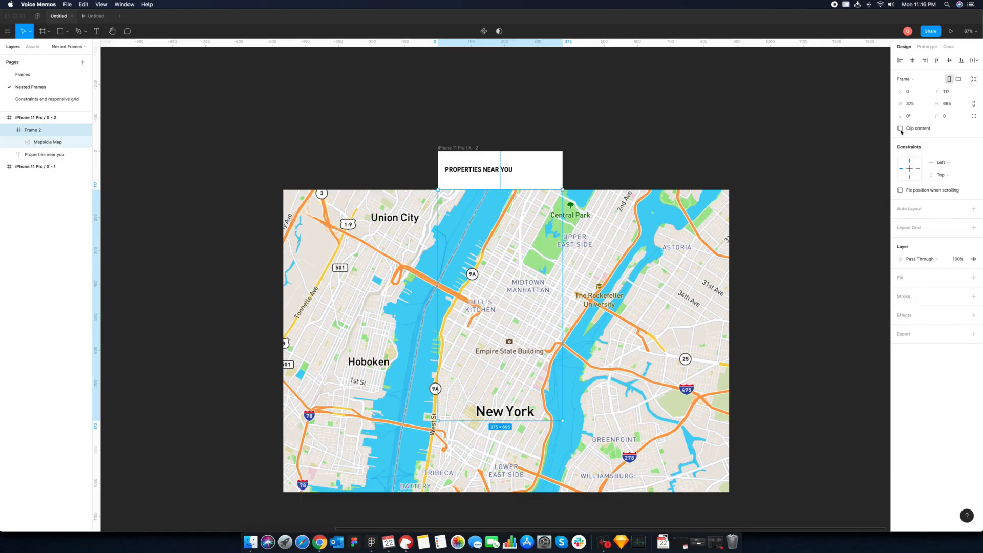
Clip the New York map to its frame and set Overflow to Horizontal & Vertical Scrolling.
left_click(901, 130)
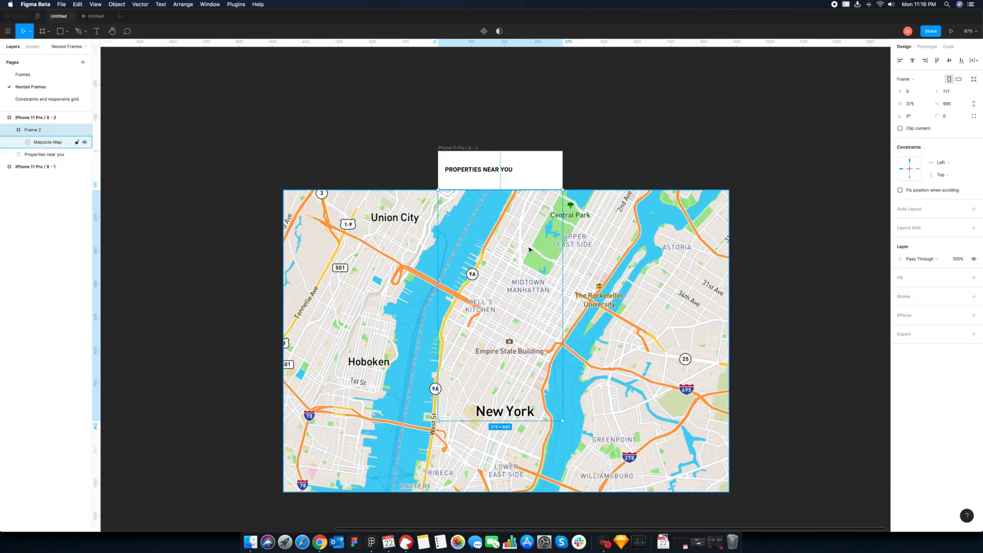
left_click(901, 128)
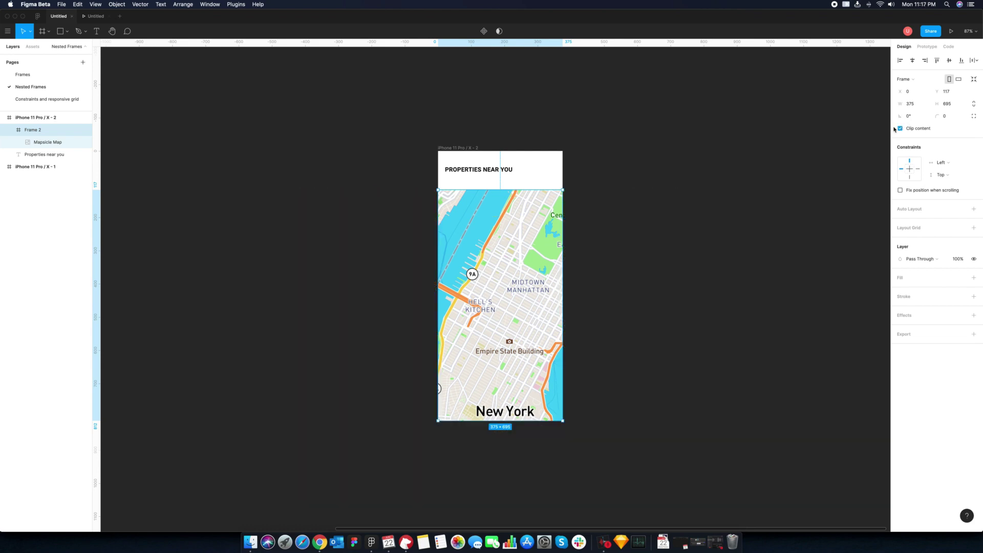
left_click(927, 46)
left_click(921, 106)
left_click(938, 135)
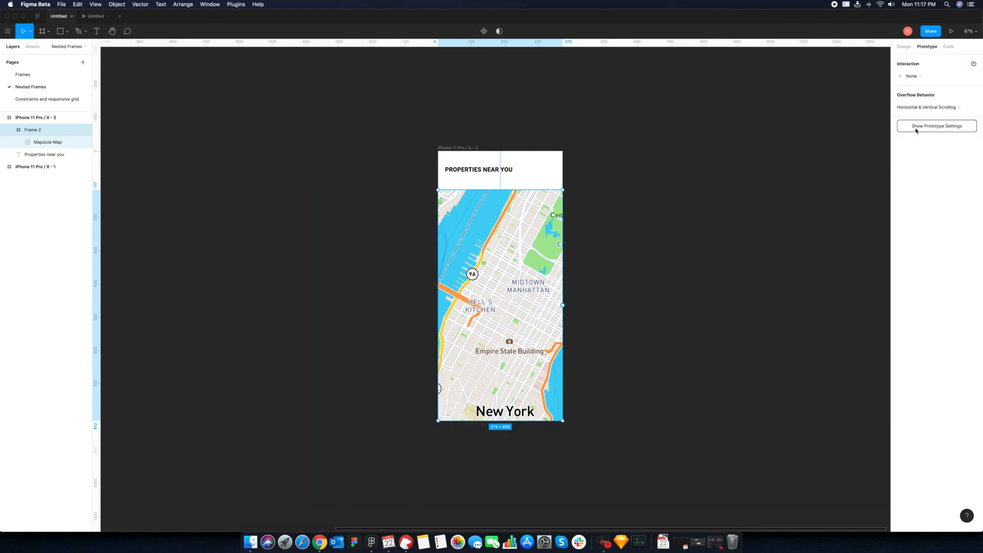
Present the prototype, pan the map around, then return to the movies phone frame.
left_click(953, 31)
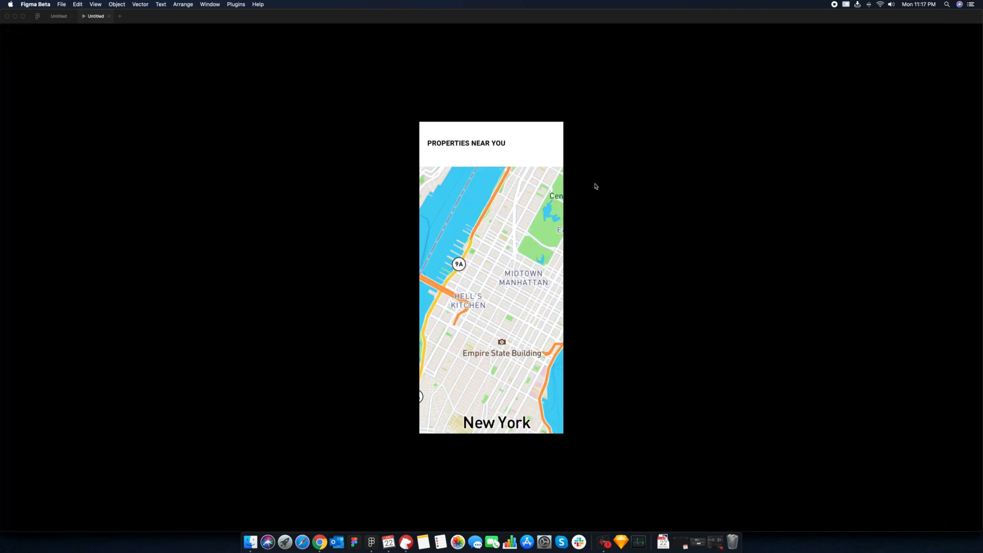
mouse_move(522, 292)
left_mouse_down()
mouse_move(476, 276)
mouse_move(489, 227)
mouse_move(411, 313)
mouse_move(503, 259)
left_mouse_up()
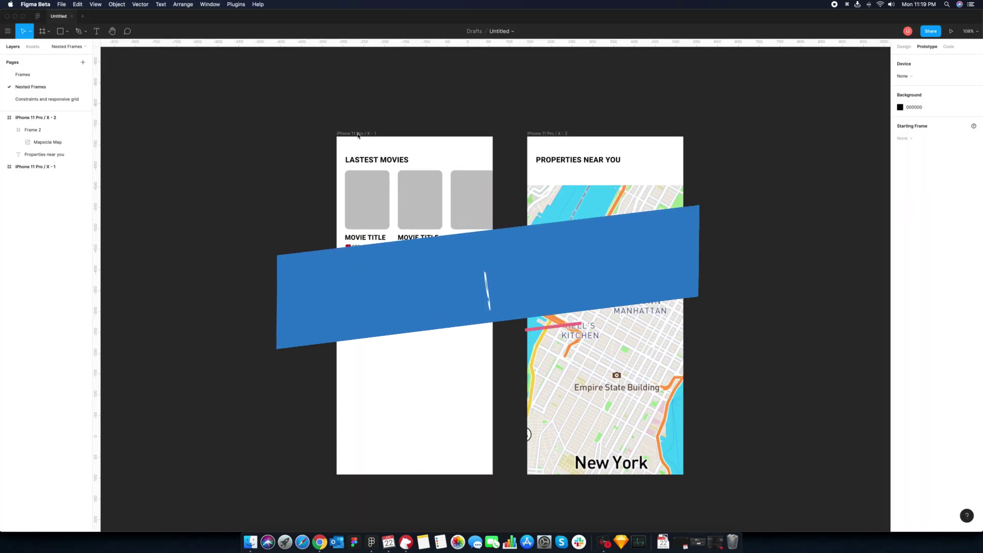
left_click(358, 135)
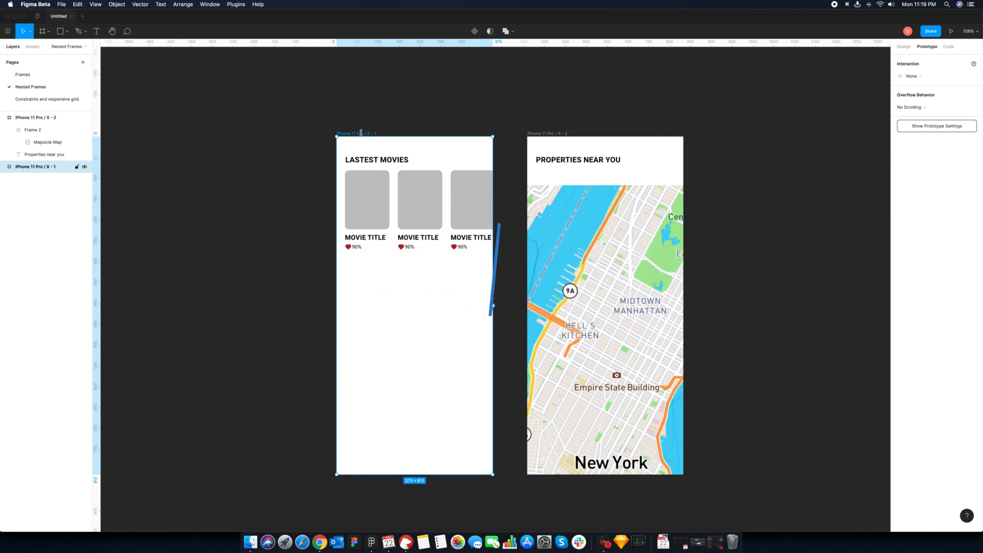
Rename the movies phone frame to 'Movies screen'.
double_click(360, 135)
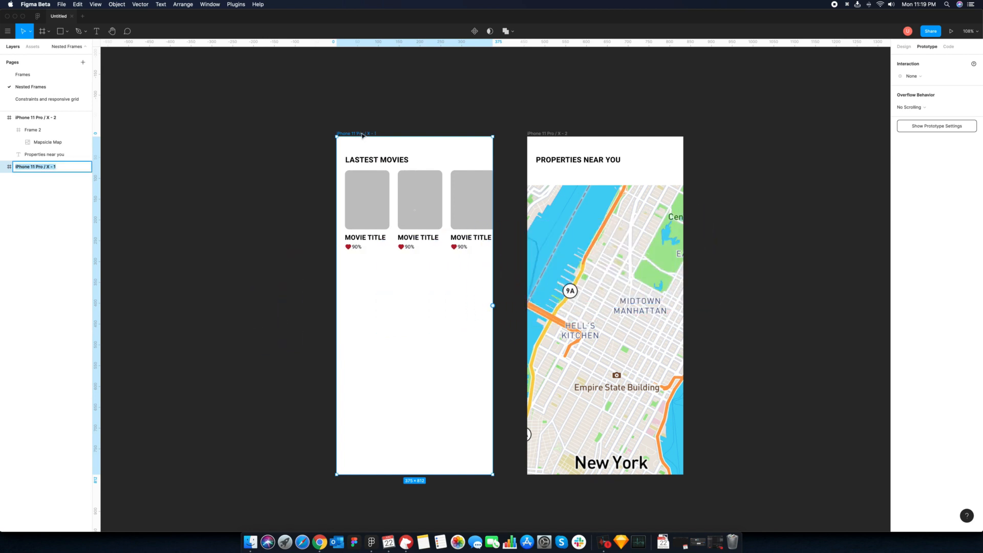
left_click(363, 135)
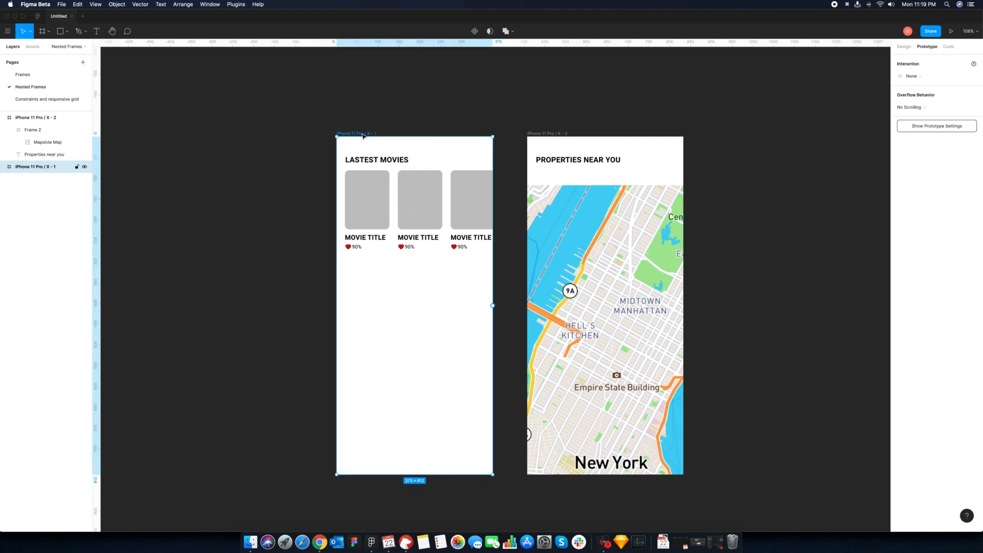
double_click(363, 135)
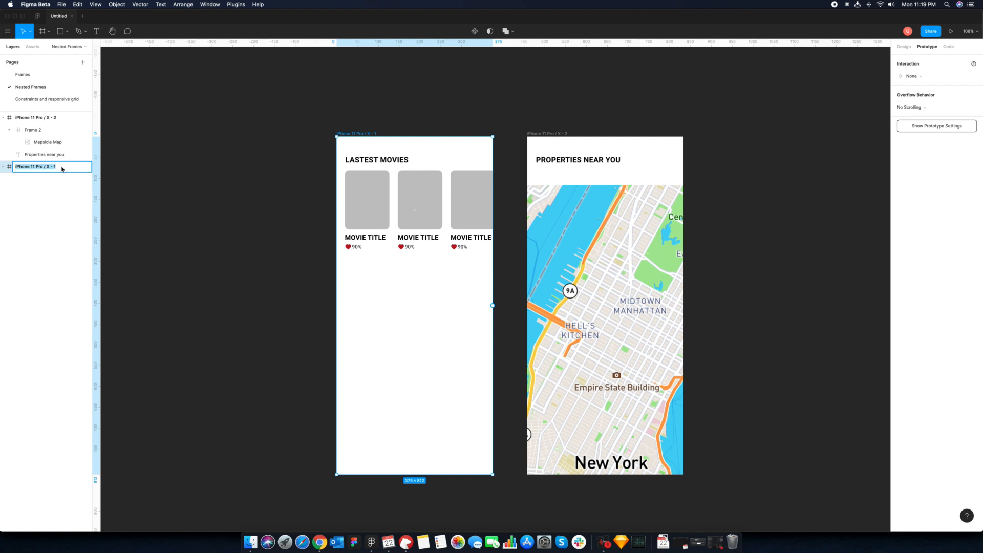
type("Movies sec")
key("Return")
left_click(36, 118)
Rename the properties phone frame to 'Properties screen'.
double_click(36, 117)
type("Properties screen")
key("Return")
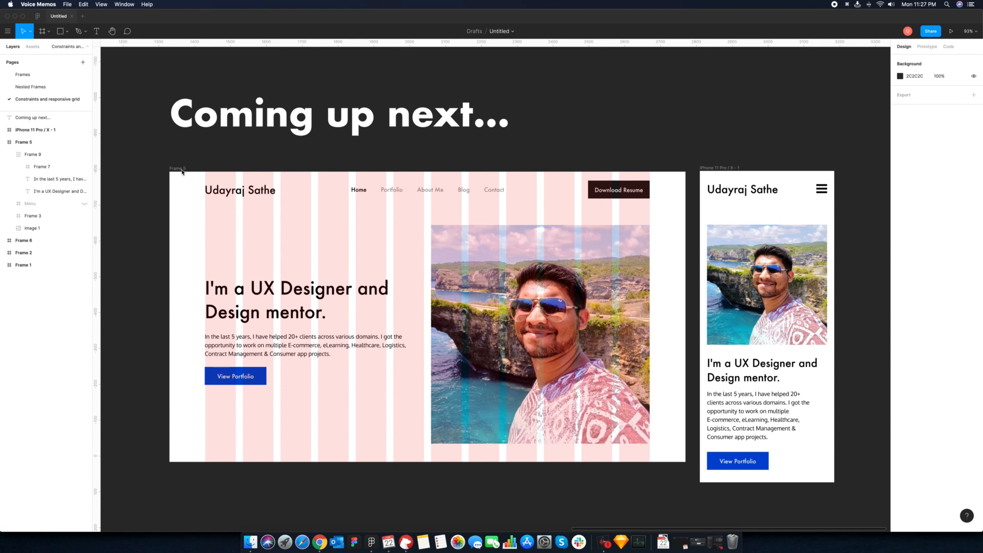
Narrow the desktop portfolio frame's width from 1440 to about 1415.
left_click(178, 168)
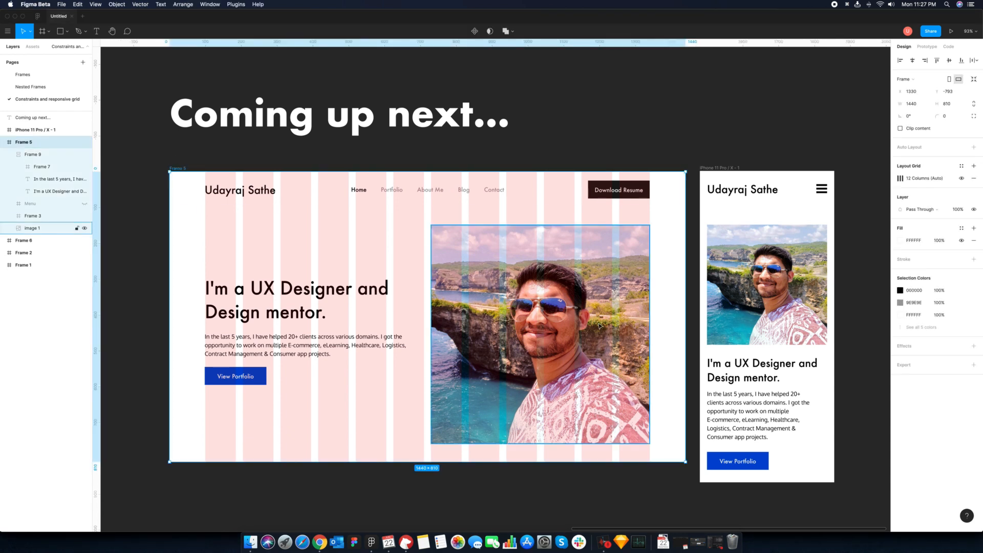
scroll(644, 333, "right", 1)
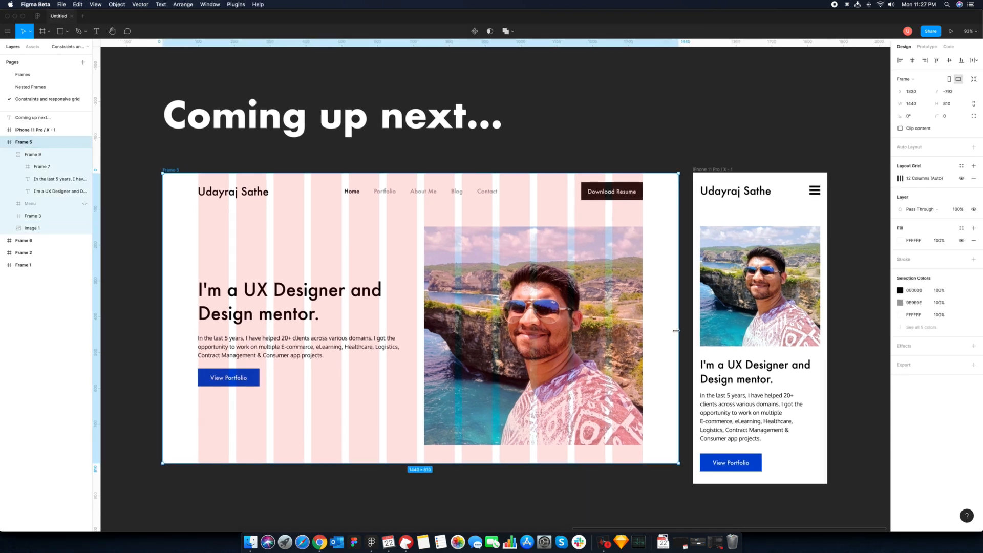
mouse_move(675, 331)
left_mouse_down()
mouse_move(503, 327)
mouse_move(668, 330)
left_mouse_up()
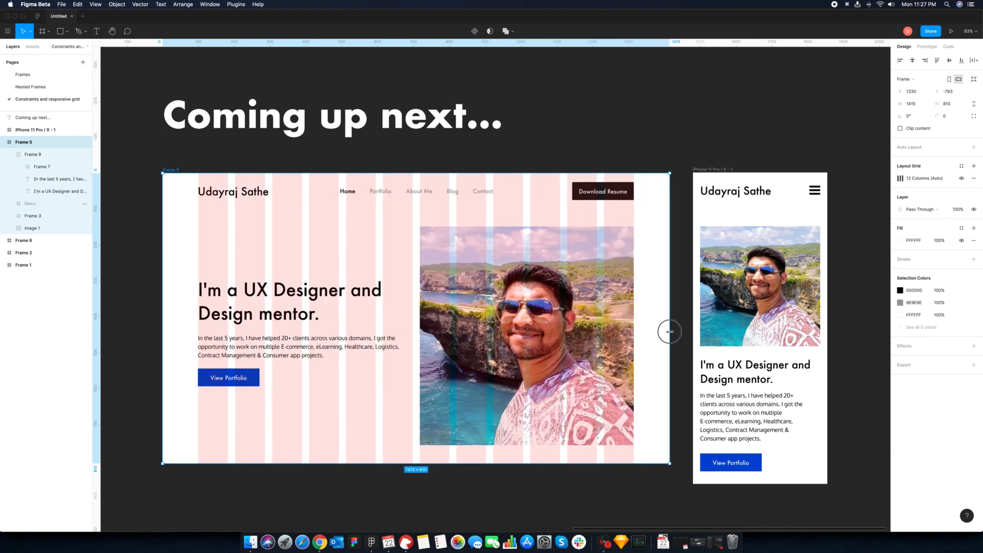